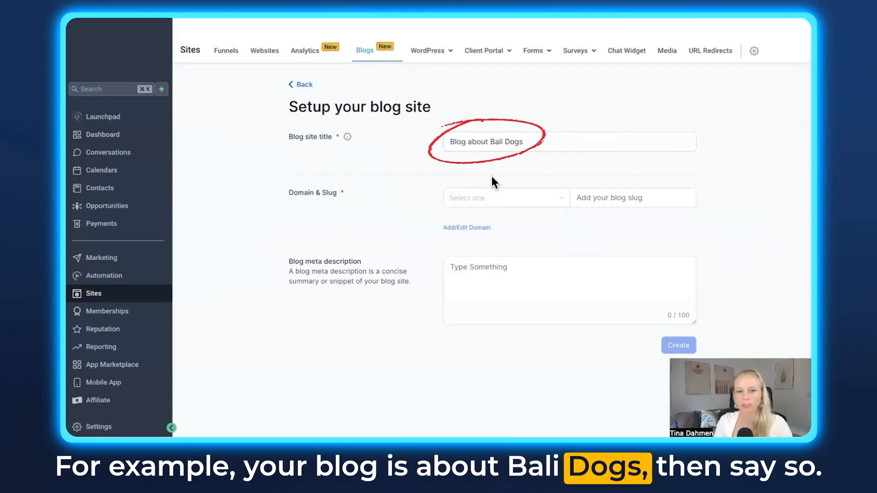
- Choose the connected main domain for the blog site and set its slug to balidogblog
{"action": "mouse_move", "coordinate": [347, 137]}
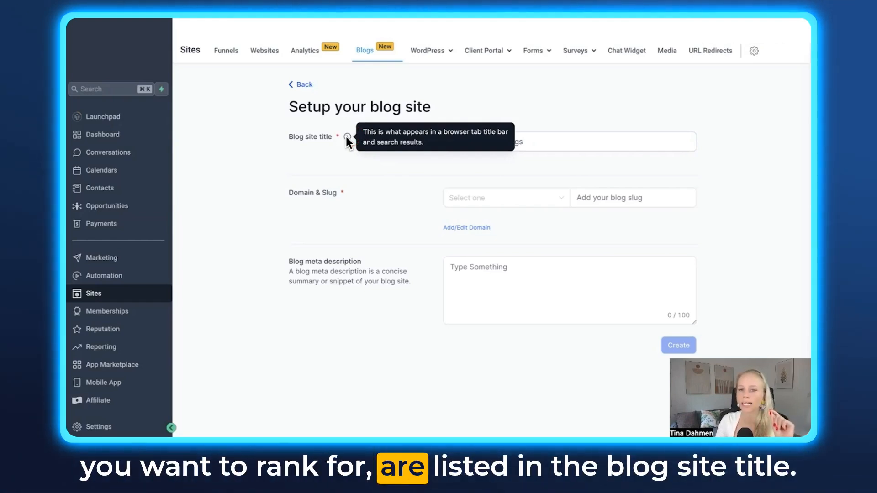
{"action": "left_click_drag", "start_coordinate": [290, 137], "coordinate": [332, 136]}
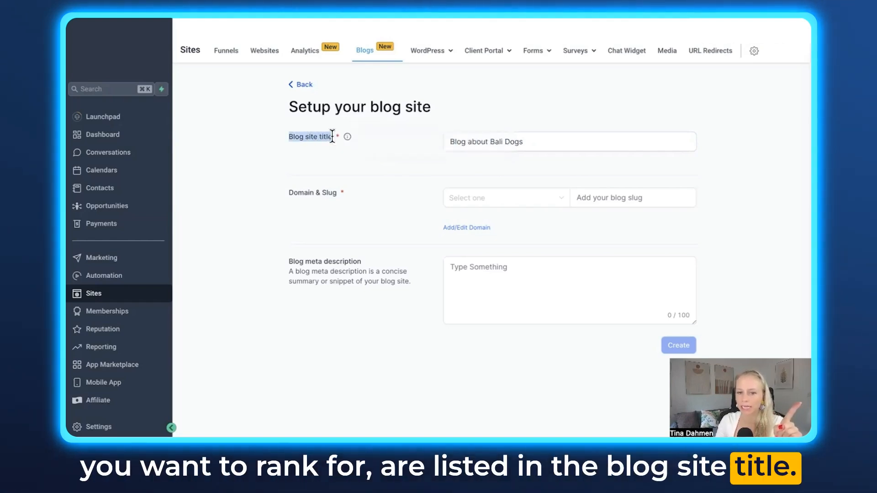
{"action": "left_click_drag", "start_coordinate": [289, 192], "coordinate": [335, 194]}
{"action": "left_click", "coordinate": [467, 201]}
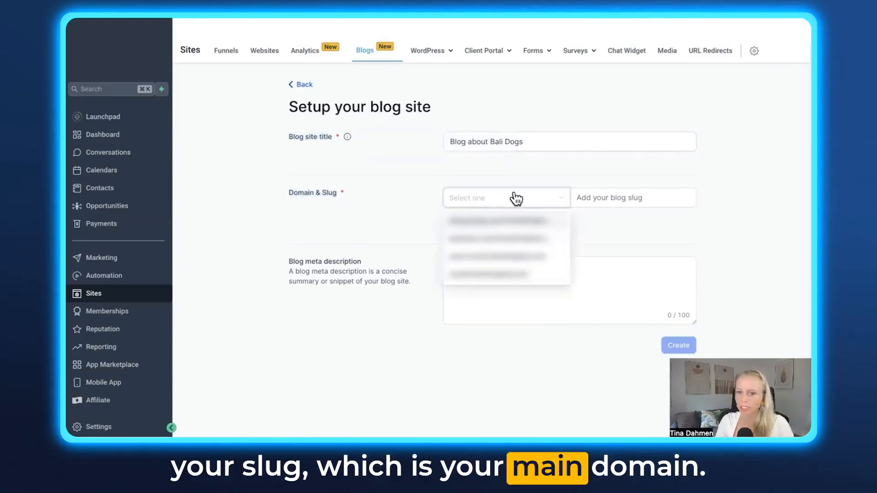
{"action": "left_click", "coordinate": [503, 222]}
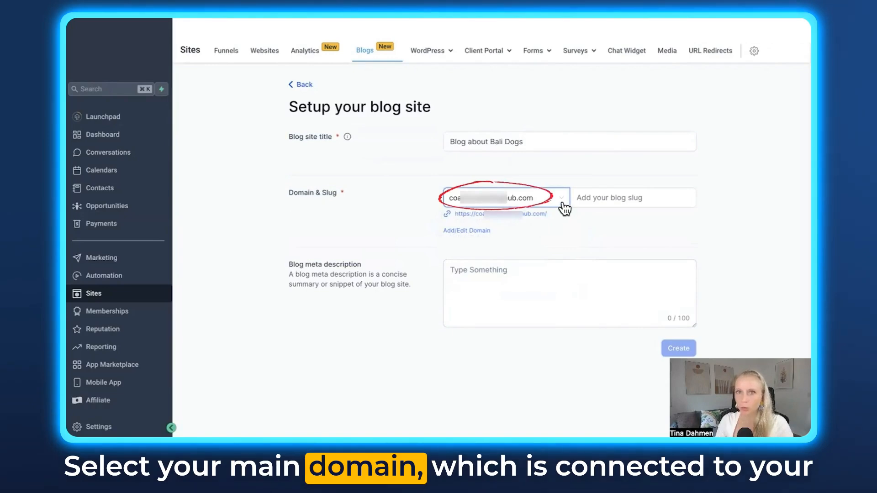
{"action": "left_click", "coordinate": [635, 198]}
{"action": "type", "text": "balidogblog"}
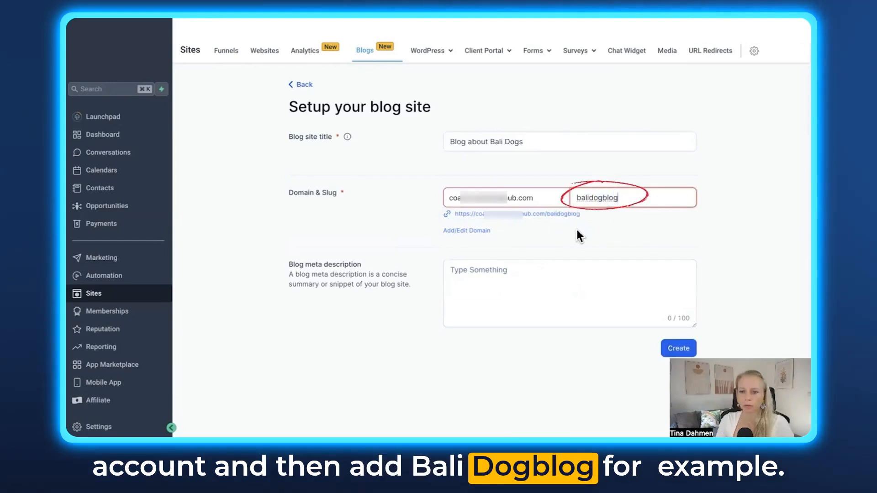
- Open the domain settings from the blog setup and start adding a new domain
{"action": "left_click", "coordinate": [463, 231]}
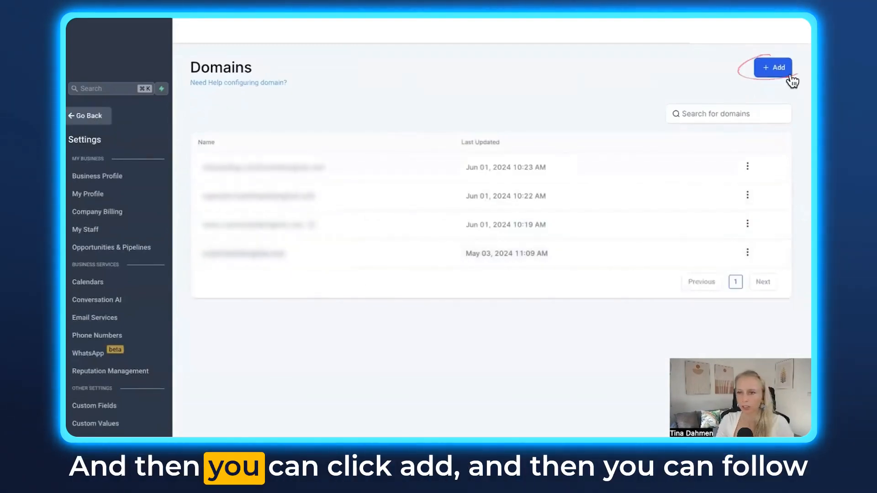
{"action": "left_click", "coordinate": [772, 68]}
{"action": "left_click", "coordinate": [366, 243]}
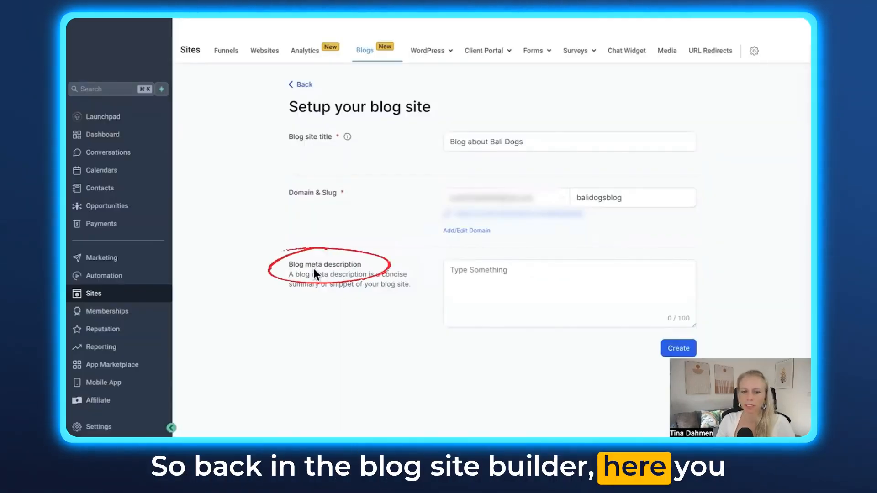
- Enter the meta description "Bali dogs is the oldest dog breed on the planet. Adopt DON'T SHOP. Adopt a Bali dog today." and create the blog site
{"action": "left_click_drag", "start_coordinate": [308, 266], "coordinate": [361, 264]}
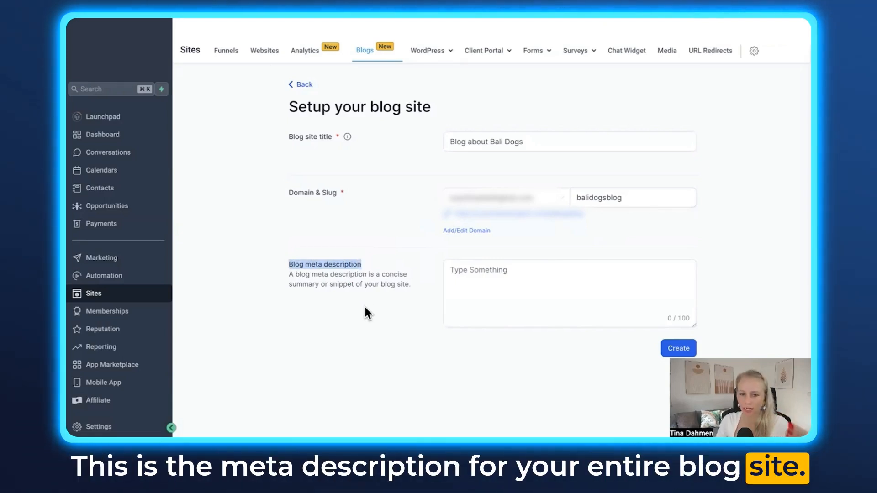
{"action": "left_click", "coordinate": [491, 316]}
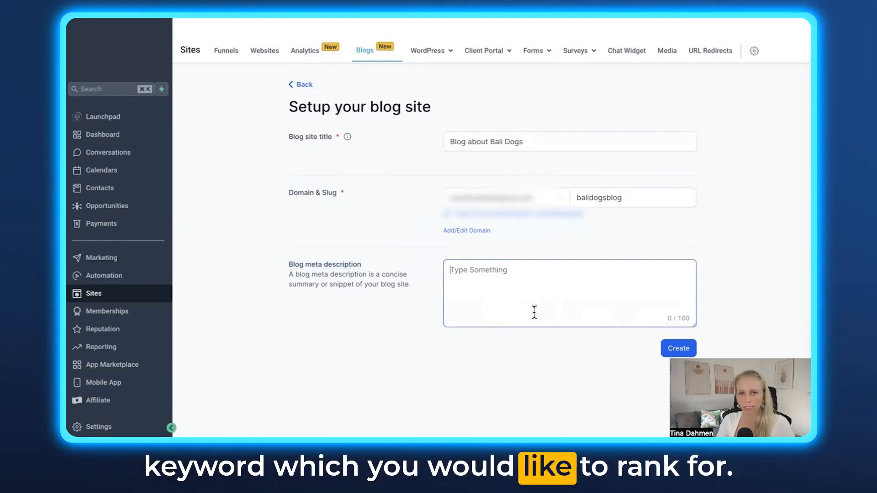
{"action": "key", "text": "BackSpace"}
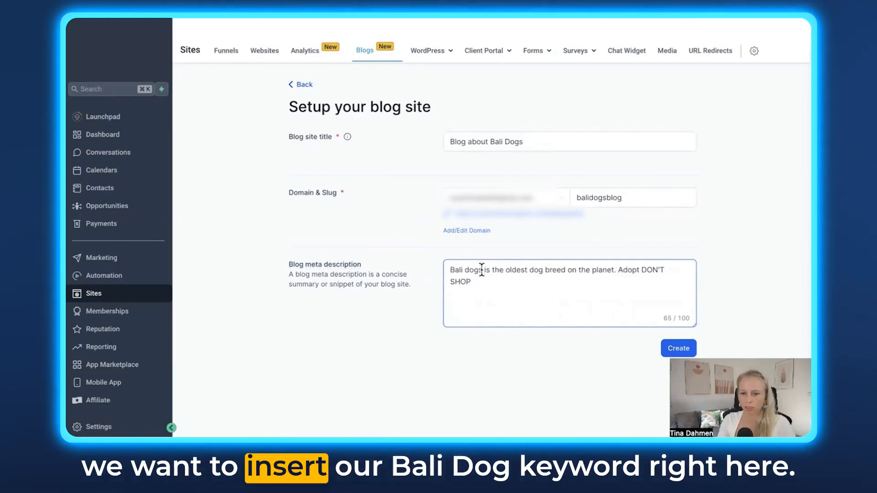
{"action": "type", "text": ". Adopt a Bali dog today."}
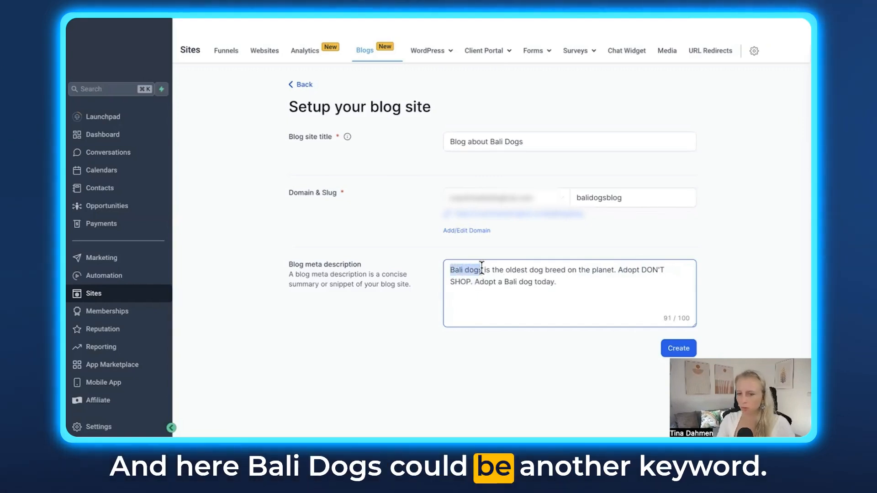
{"action": "left_click", "coordinate": [670, 351]}
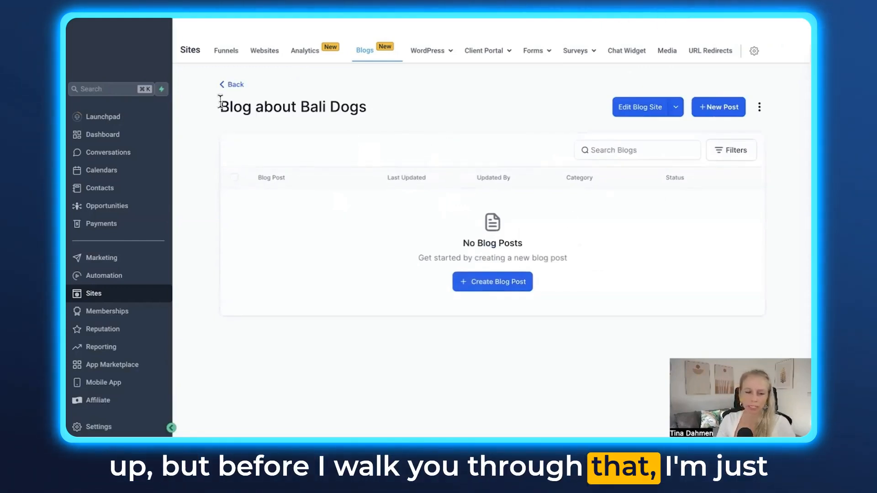
- Return to the blogs list, reopen "Blog about Bali Dogs" and edit its blog site in a new tab
{"action": "left_click", "coordinate": [233, 85]}
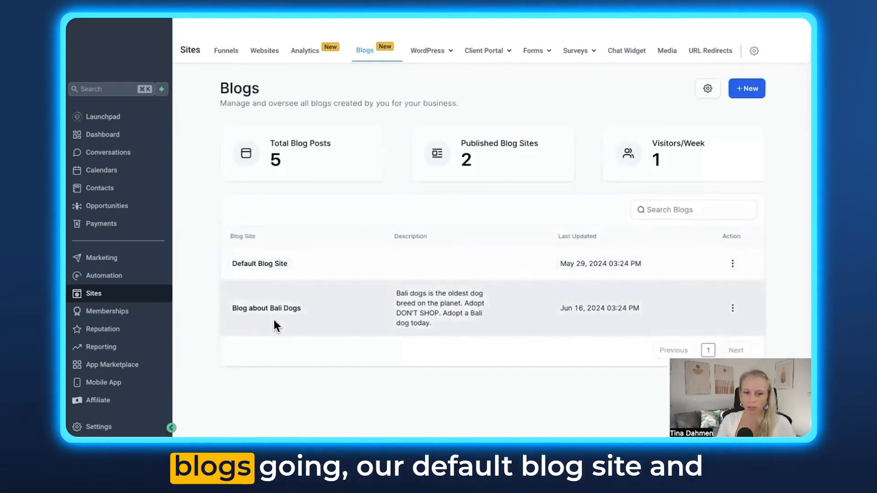
{"action": "left_click_drag", "start_coordinate": [232, 269], "coordinate": [290, 264]}
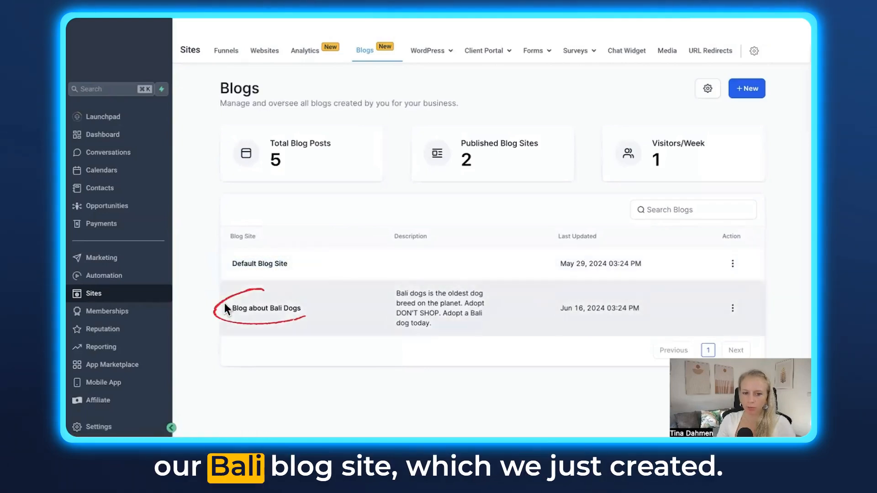
{"action": "left_click_drag", "start_coordinate": [230, 308], "coordinate": [292, 308]}
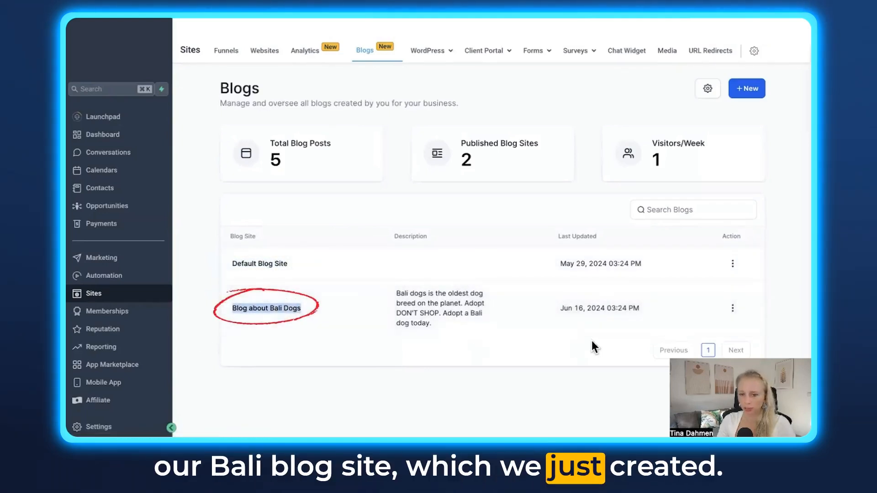
{"action": "left_click", "coordinate": [286, 309]}
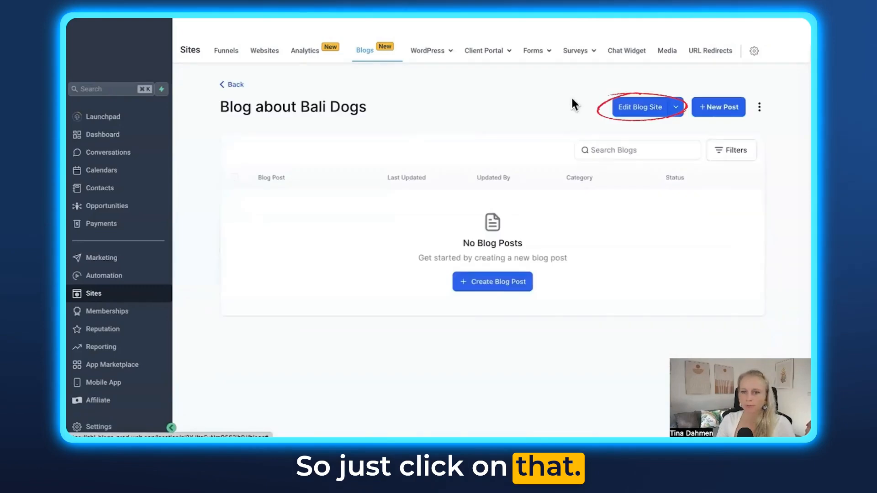
{"action": "left_click", "coordinate": [677, 111]}
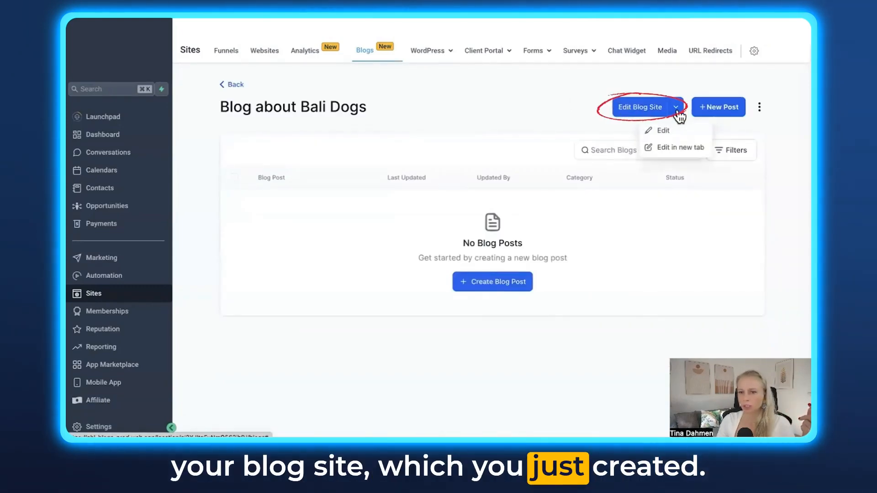
{"action": "left_click", "coordinate": [700, 148]}
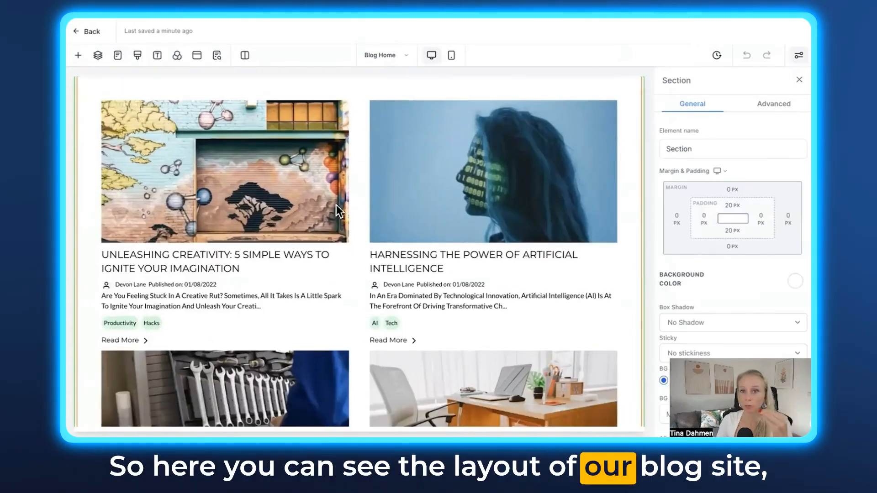
- Change the blog type of the Blog Posts element on the Blog Home page to Compact
{"action": "left_click", "coordinate": [325, 191]}
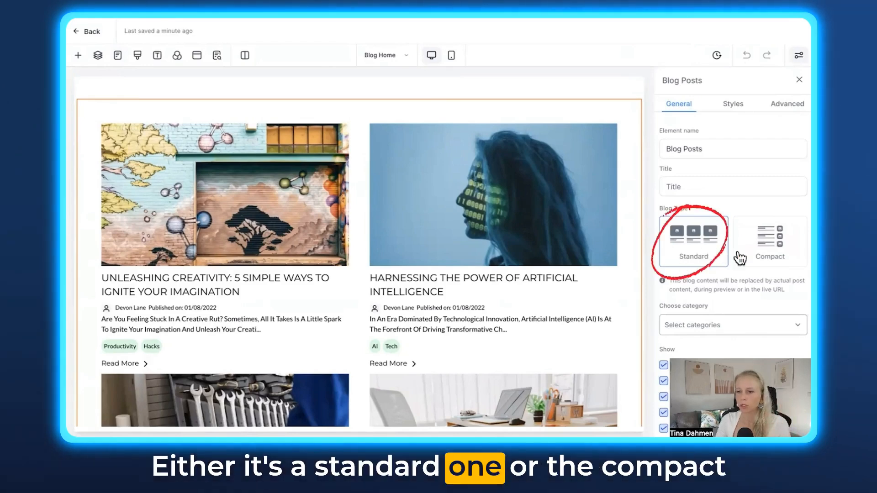
{"action": "left_click", "coordinate": [783, 249]}
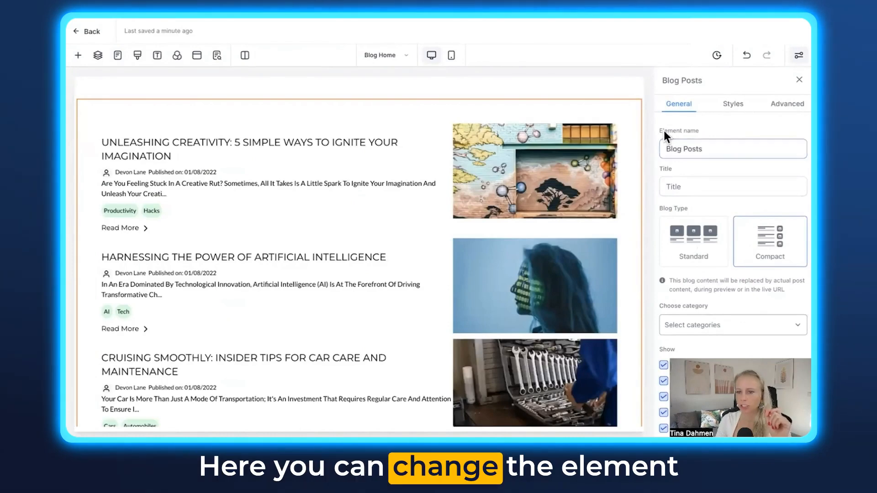
{"action": "left_click_drag", "start_coordinate": [710, 148], "coordinate": [662, 154]}
{"action": "left_click", "coordinate": [709, 150]}
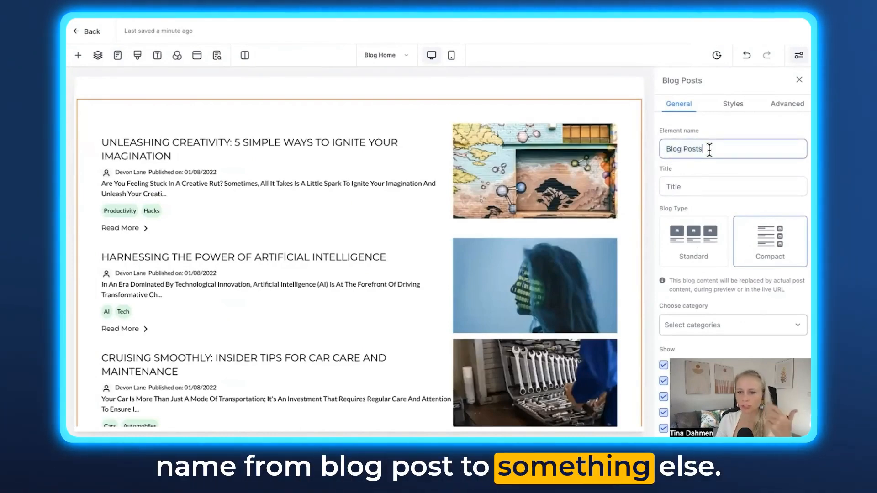
- Set the title of the Blog Posts element to "THE BEST BLOG ABOUT BALI DOGS"
{"action": "left_click", "coordinate": [699, 188]}
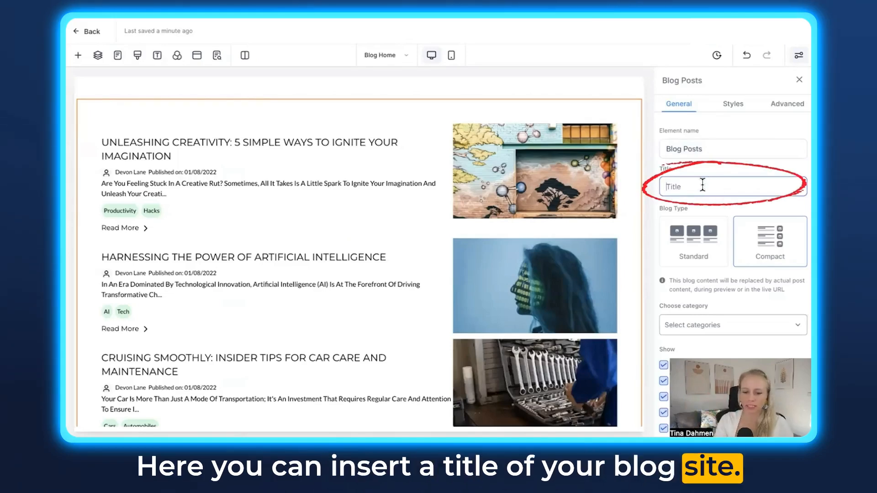
{"action": "type", "text": "THE BEST BLOG ABOUT BALI DOGS"}
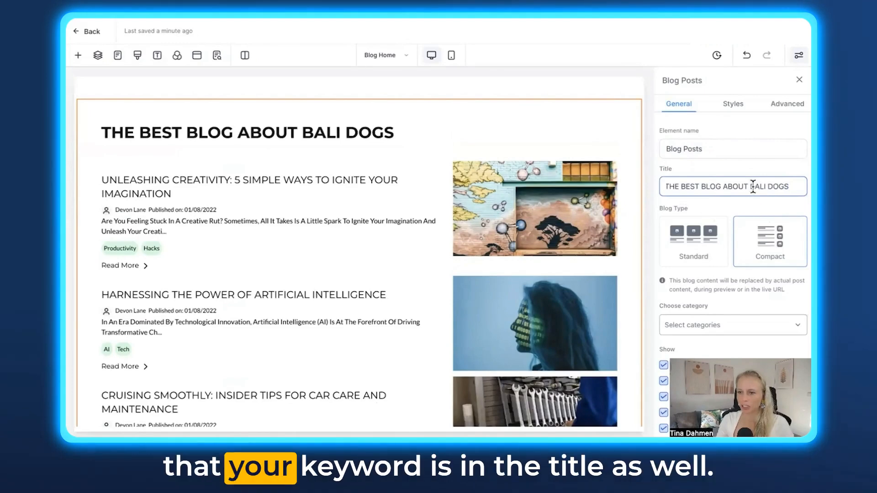
{"action": "left_click_drag", "start_coordinate": [750, 188], "coordinate": [798, 188]}
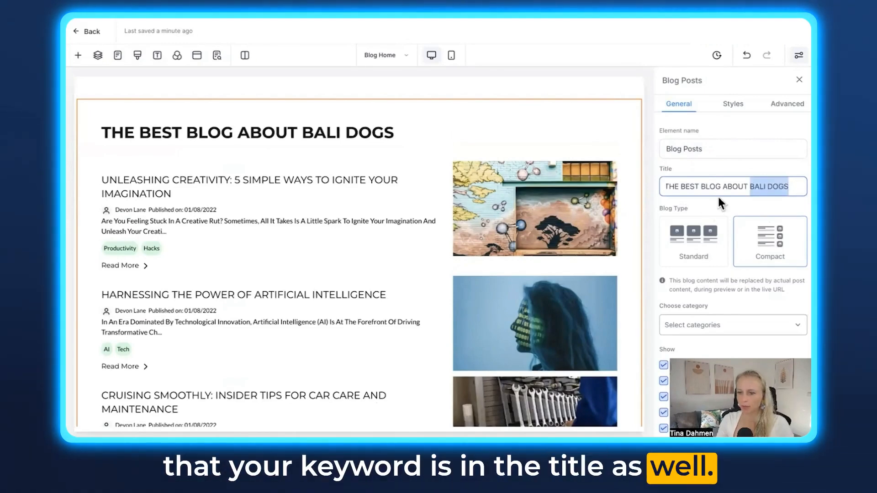
- Assign the coaching category to the Blog Posts element
{"action": "scroll", "coordinate": [730, 256], "scroll_direction": "down", "scroll_amount": 2}
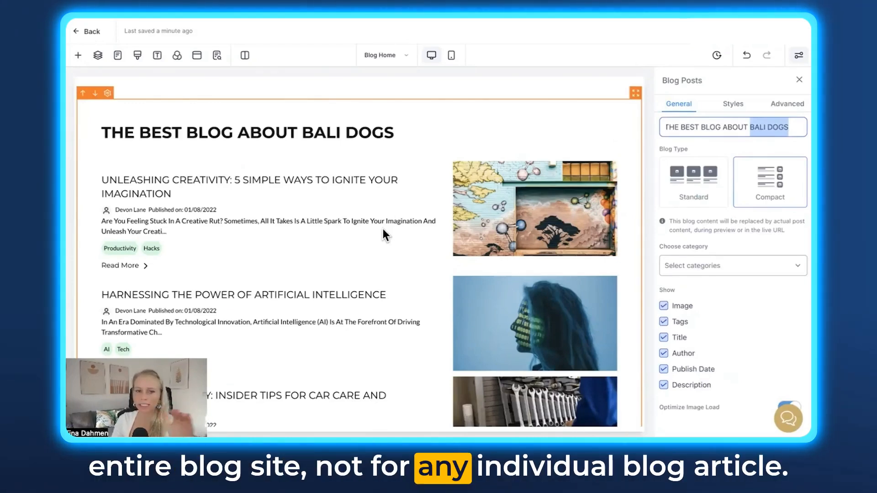
{"action": "left_click", "coordinate": [706, 265]}
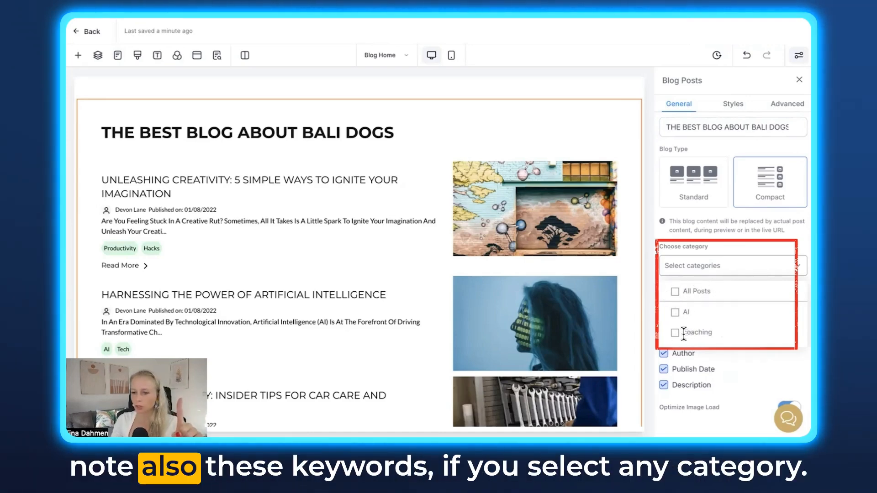
{"action": "left_click_drag", "start_coordinate": [683, 333], "coordinate": [717, 334]}
{"action": "double_click", "coordinate": [686, 312]}
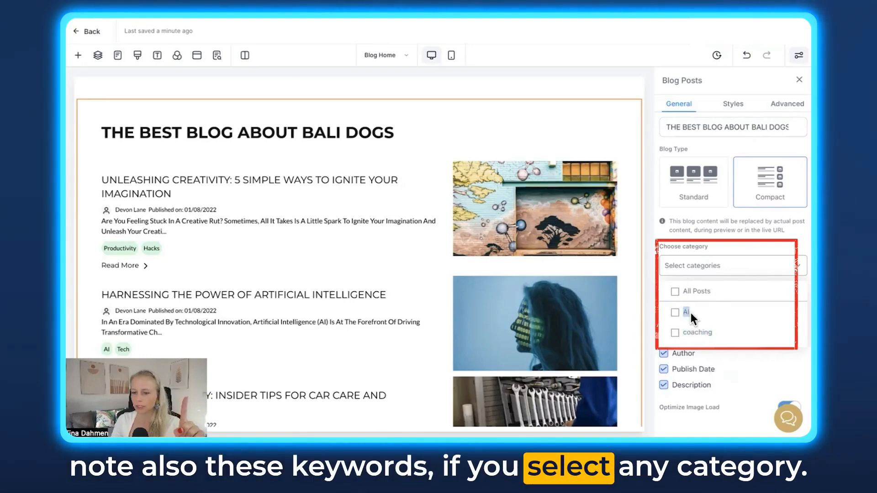
{"action": "left_click", "coordinate": [674, 333]}
{"action": "left_click_drag", "start_coordinate": [687, 334], "coordinate": [713, 334]}
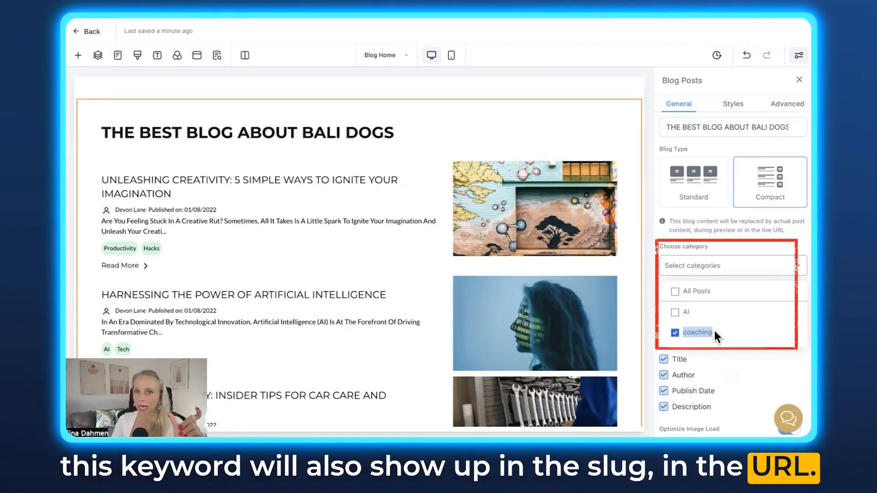
- Try hiding and showing the image, tags and title of the posts in the Blog Posts element
{"action": "scroll", "coordinate": [715, 331], "scroll_direction": "down", "scroll_amount": 1}
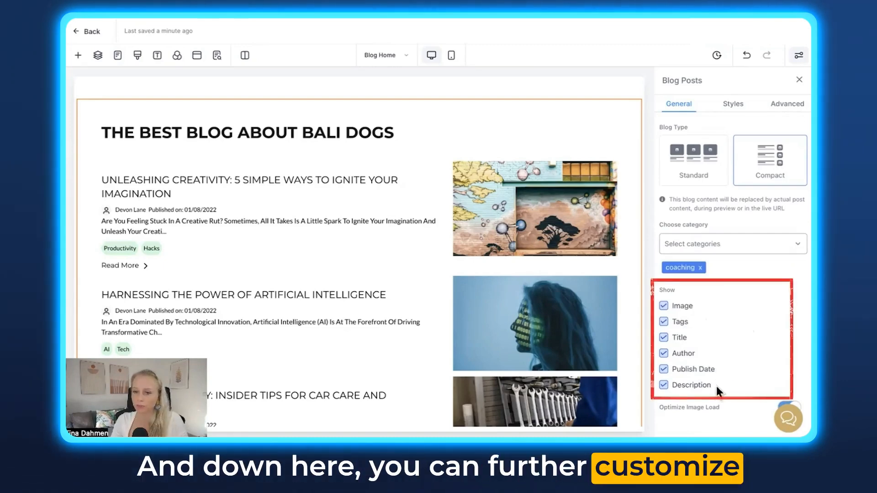
{"action": "left_click", "coordinate": [663, 306]}
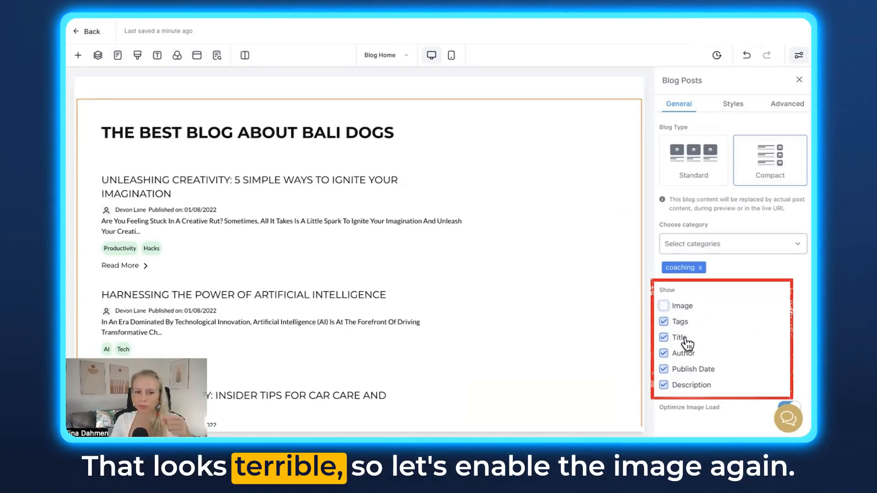
{"action": "left_click", "coordinate": [663, 306]}
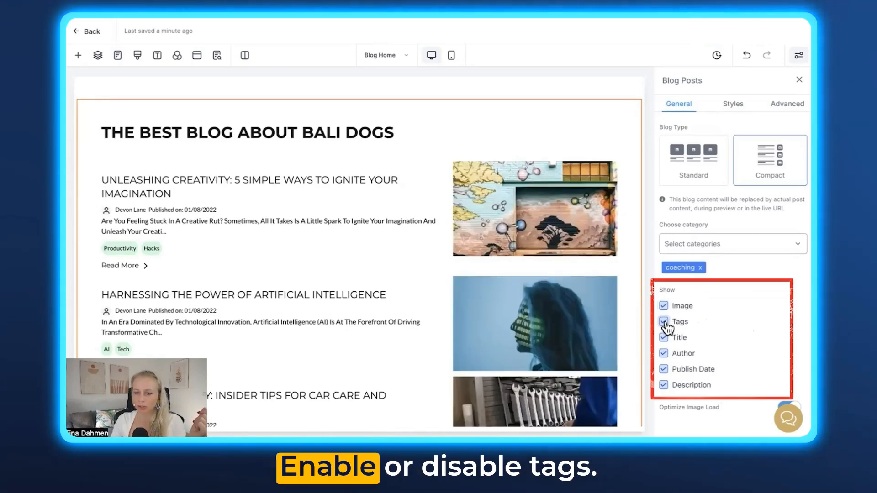
{"action": "left_click", "coordinate": [663, 322]}
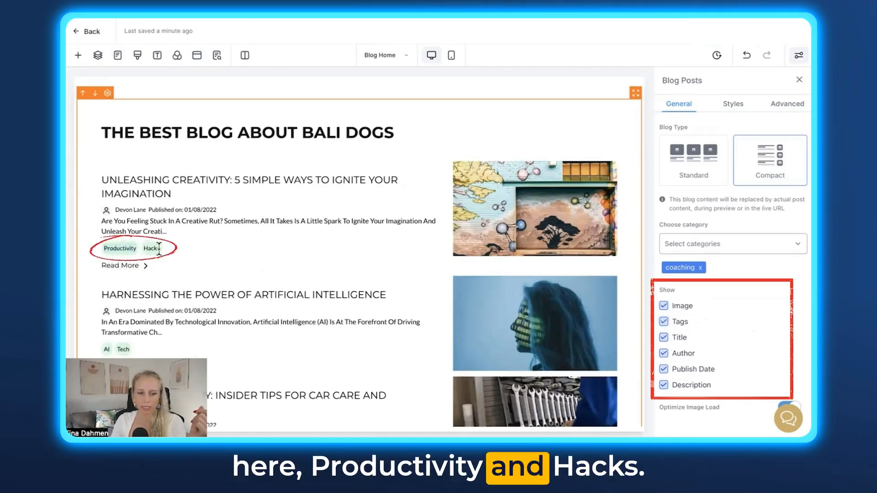
{"action": "left_click", "coordinate": [664, 322]}
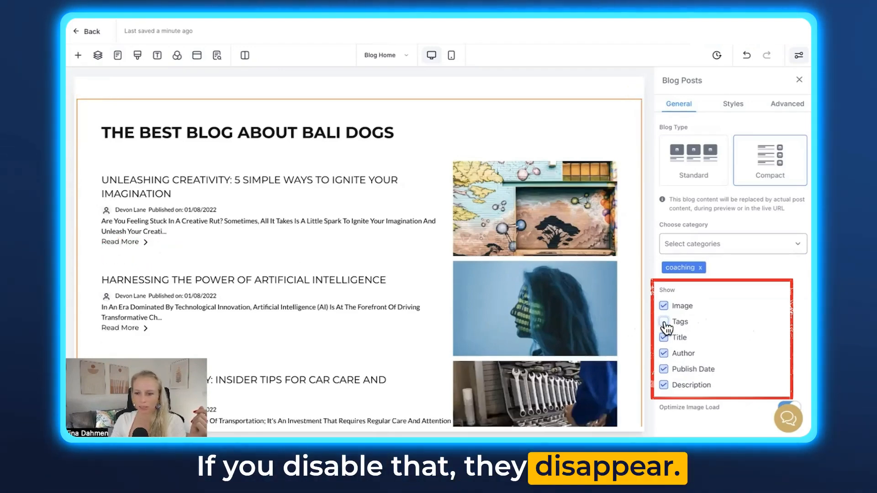
{"action": "left_click", "coordinate": [664, 322]}
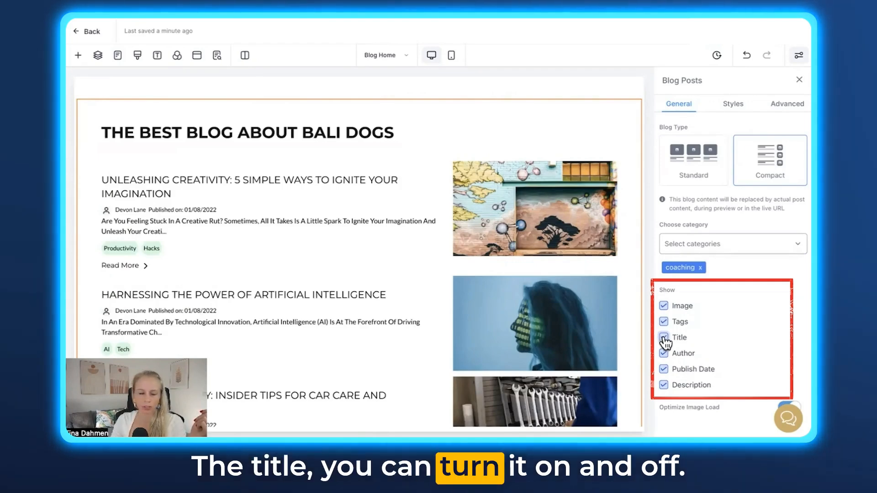
{"action": "left_click", "coordinate": [664, 338]}
{"action": "left_click", "coordinate": [664, 338]}
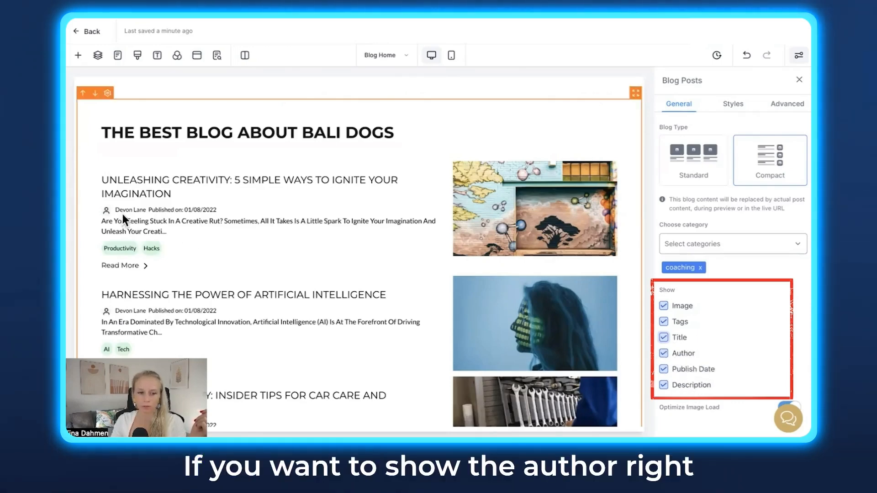
- Try hiding and showing the author, publish date and description of the posts in the Blog Posts element
{"action": "left_click_drag", "start_coordinate": [116, 210], "coordinate": [146, 210]}
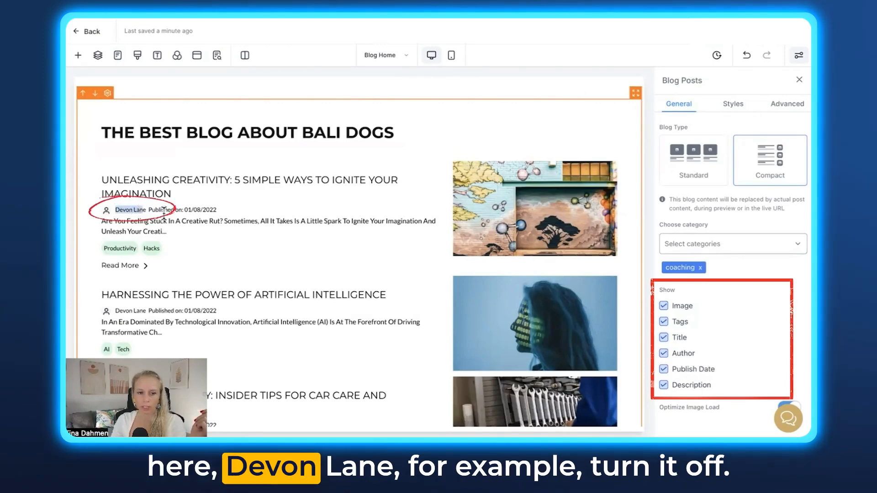
{"action": "left_click", "coordinate": [665, 355]}
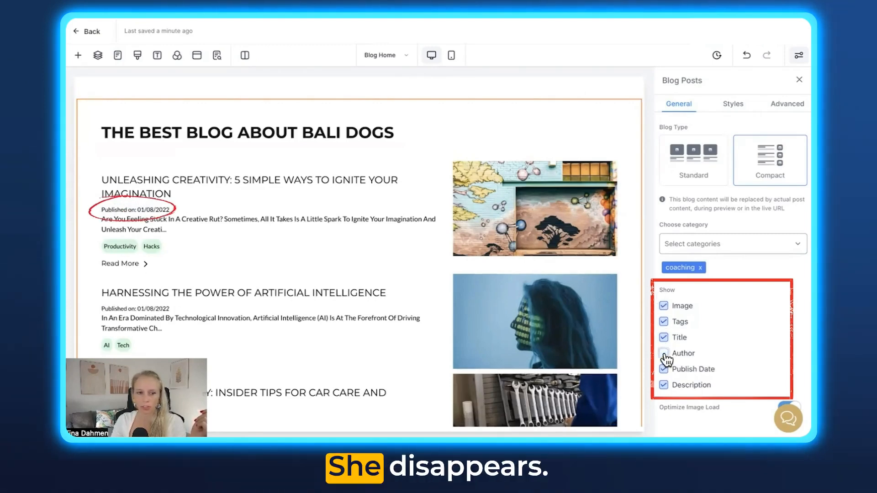
{"action": "left_click", "coordinate": [665, 354]}
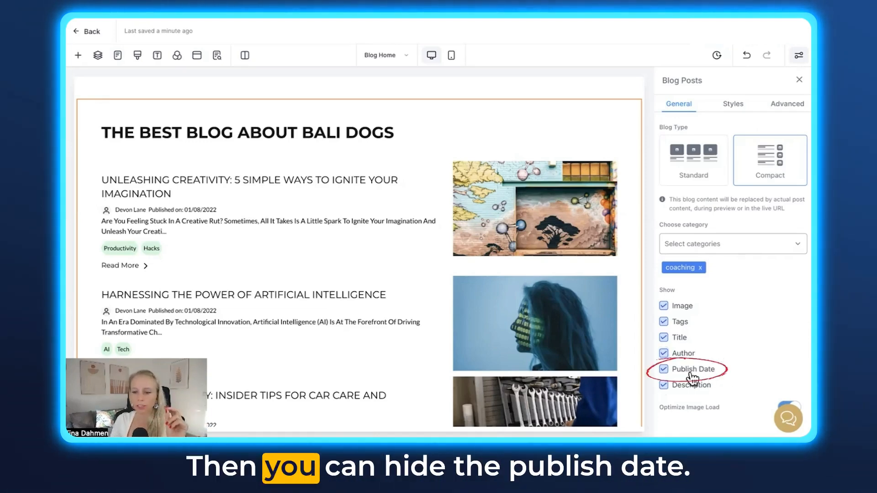
{"action": "left_click", "coordinate": [664, 370]}
{"action": "left_click", "coordinate": [664, 372]}
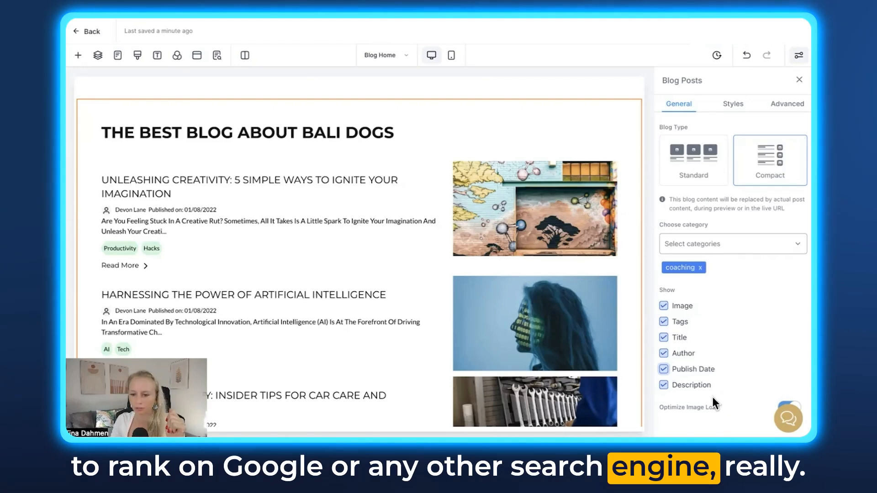
{"action": "left_click", "coordinate": [664, 386]}
{"action": "left_click", "coordinate": [665, 385]}
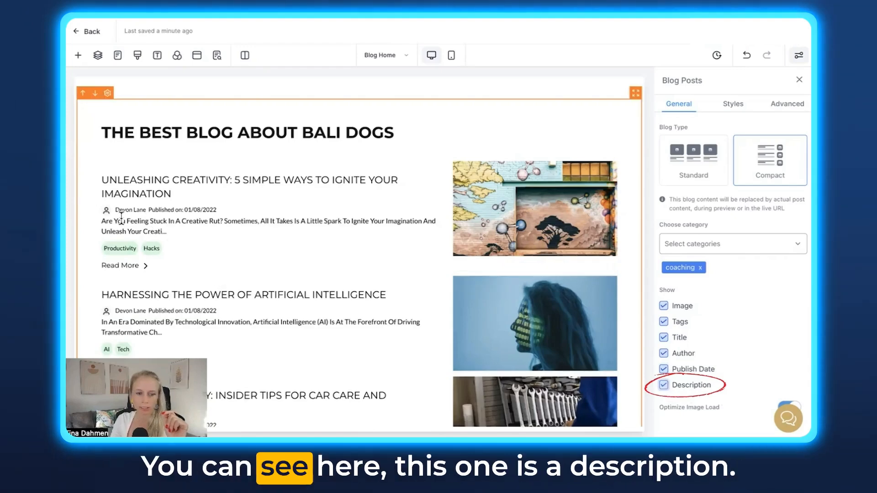
{"action": "left_click", "coordinate": [663, 385]}
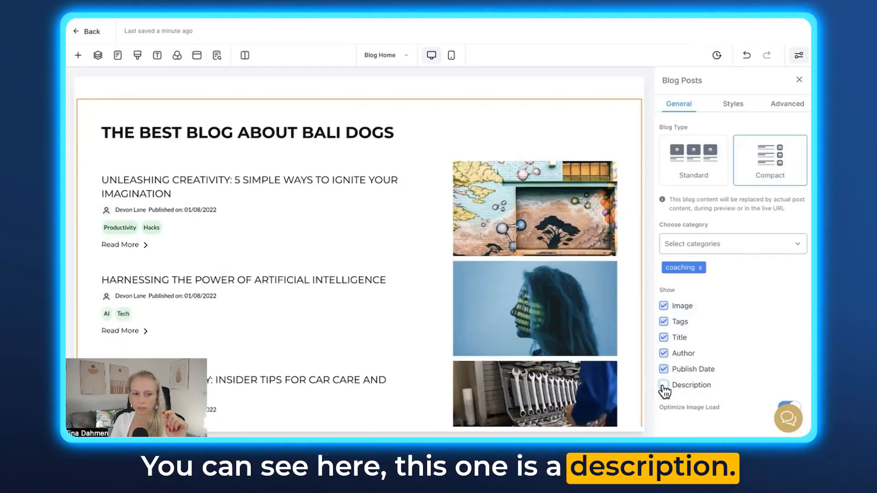
{"action": "left_click", "coordinate": [664, 385]}
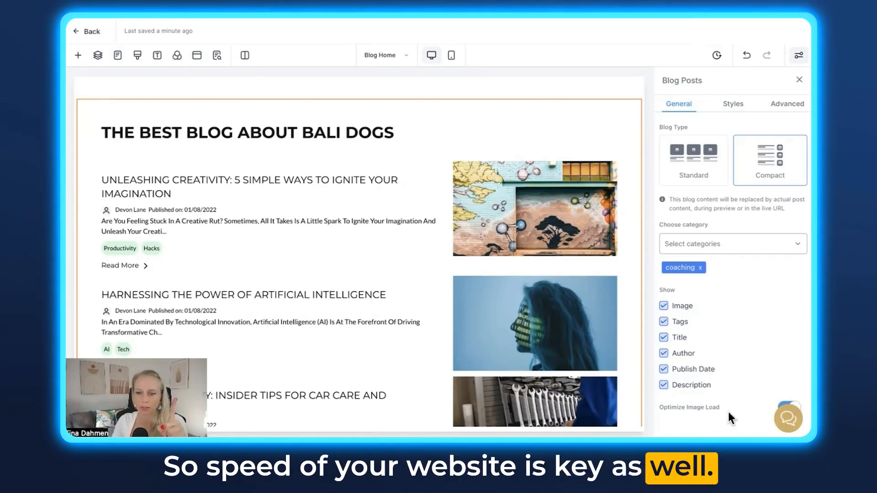
- Style the post images with the near-black background color #0D0C0C and an image corner radius of 10 px
{"action": "scroll", "coordinate": [728, 412], "scroll_direction": "up", "scroll_amount": 3}
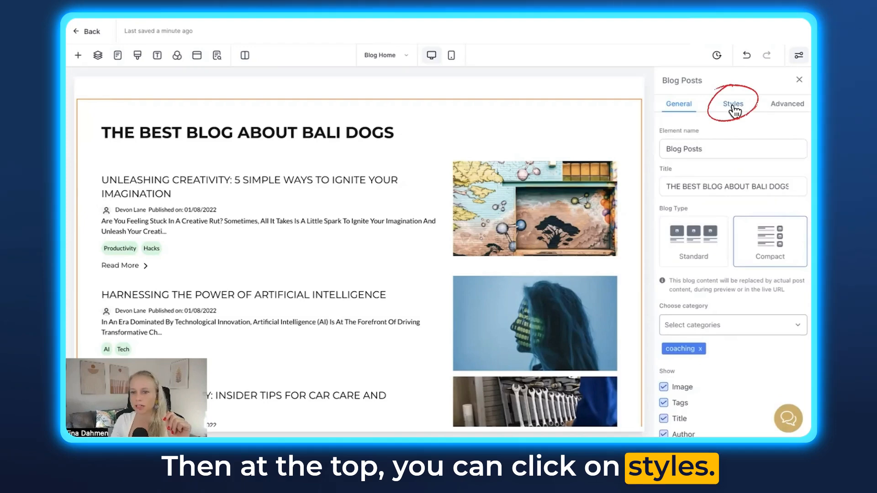
{"action": "left_click", "coordinate": [733, 105]}
{"action": "left_click", "coordinate": [671, 163]}
{"action": "left_click", "coordinate": [630, 201]}
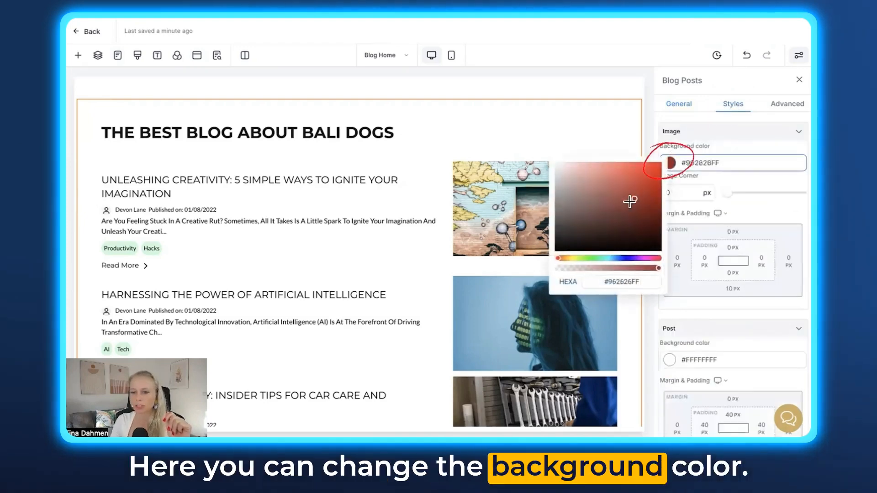
{"action": "left_click", "coordinate": [564, 248]}
{"action": "left_click_drag", "start_coordinate": [660, 176], "coordinate": [729, 199]}
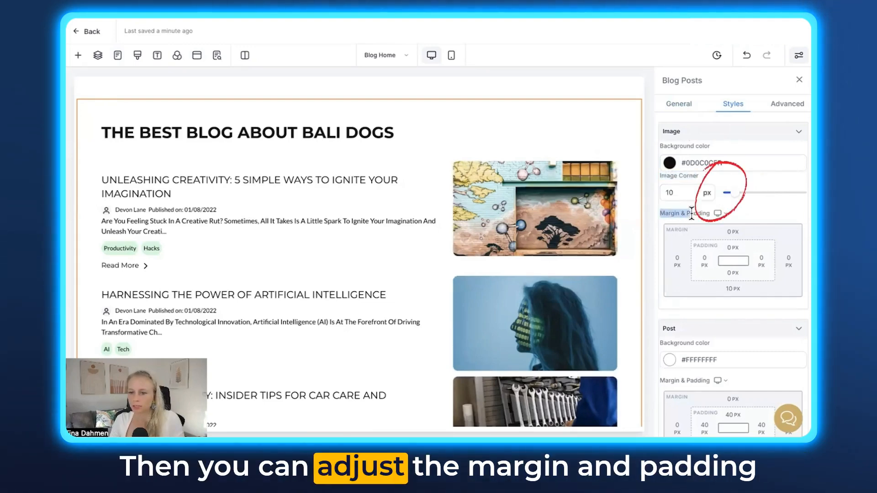
{"action": "left_click", "coordinate": [723, 213]}
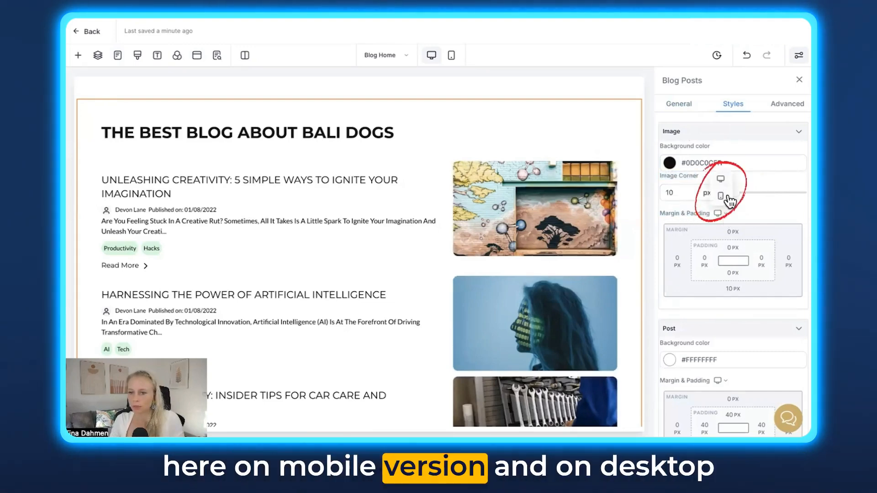
- Set the post background color to the fully transparent #F9EFEF00 and open the device choices for its margin and padding
{"action": "scroll", "coordinate": [750, 228], "scroll_direction": "down", "scroll_amount": 5}
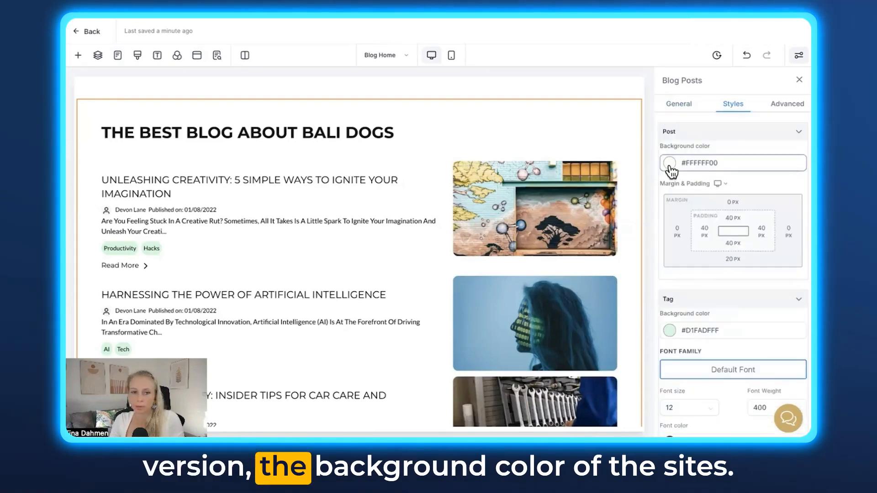
{"action": "left_click", "coordinate": [667, 163]}
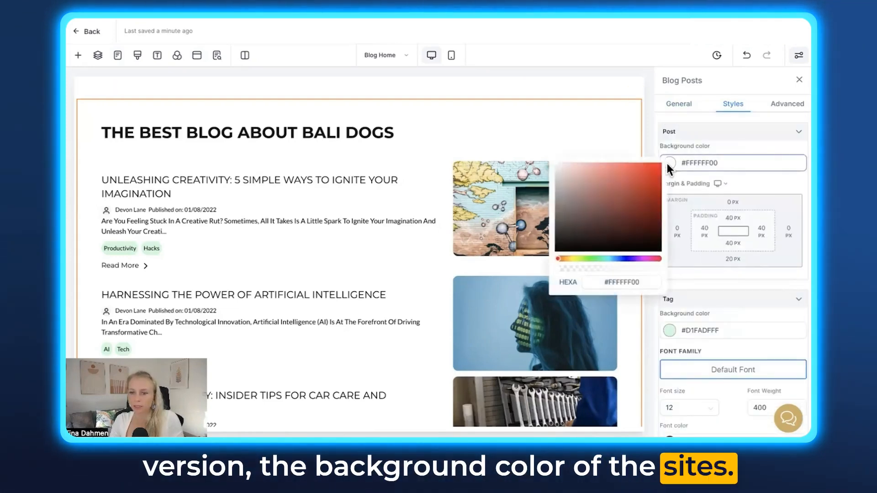
{"action": "left_click", "coordinate": [559, 242]}
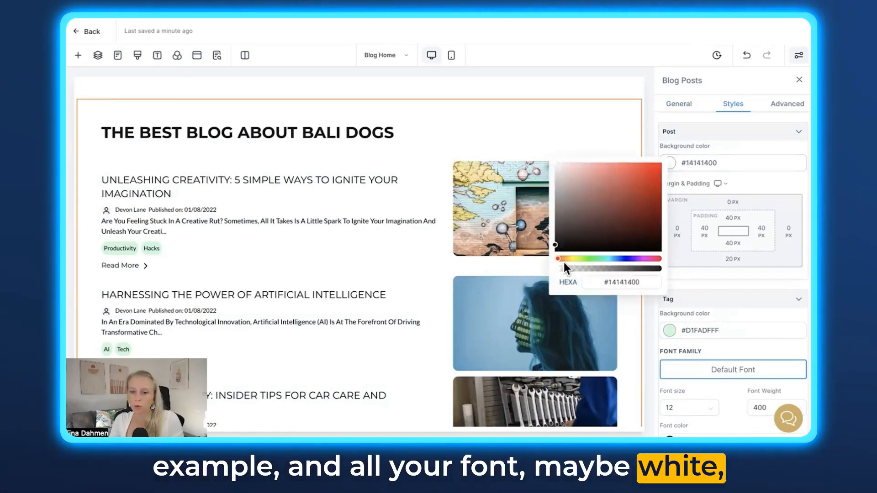
{"action": "left_click_drag", "start_coordinate": [560, 269], "coordinate": [654, 270]}
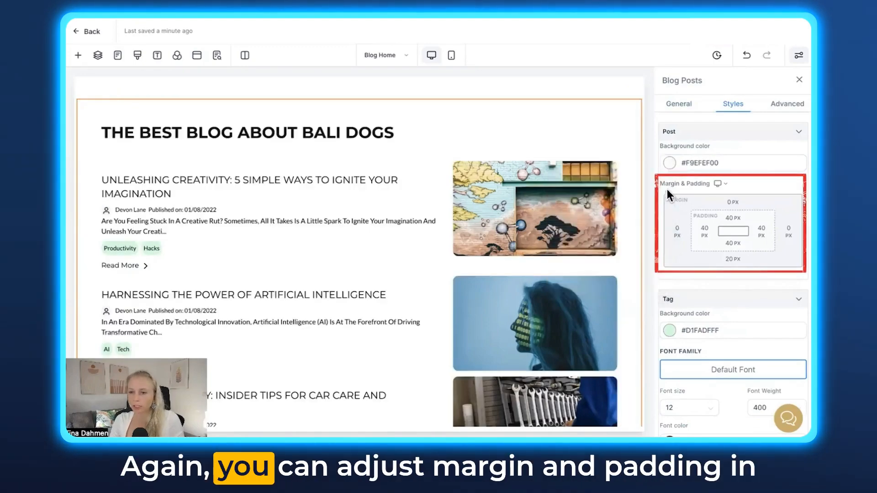
{"action": "left_click_drag", "start_coordinate": [660, 183], "coordinate": [709, 185]}
{"action": "left_click", "coordinate": [722, 185]}
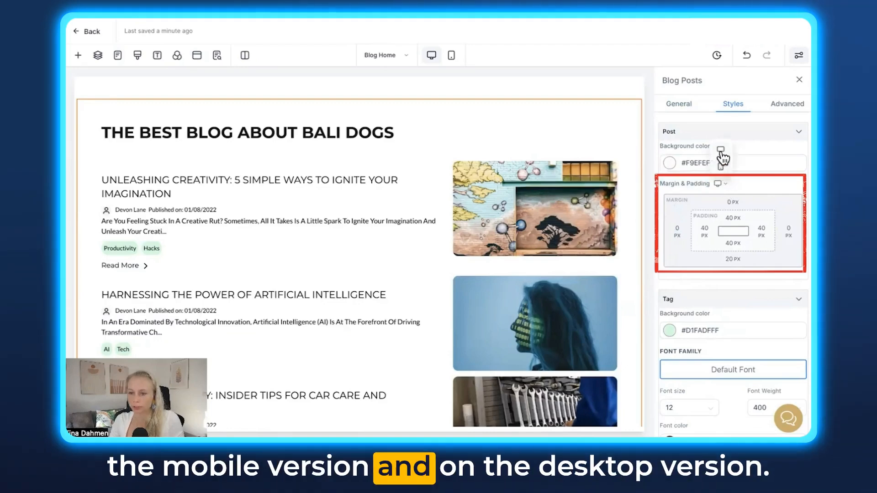
- Change the background color of the post tags to magenta #DE06CCFF
{"action": "scroll", "coordinate": [725, 265], "scroll_direction": "down", "scroll_amount": 4}
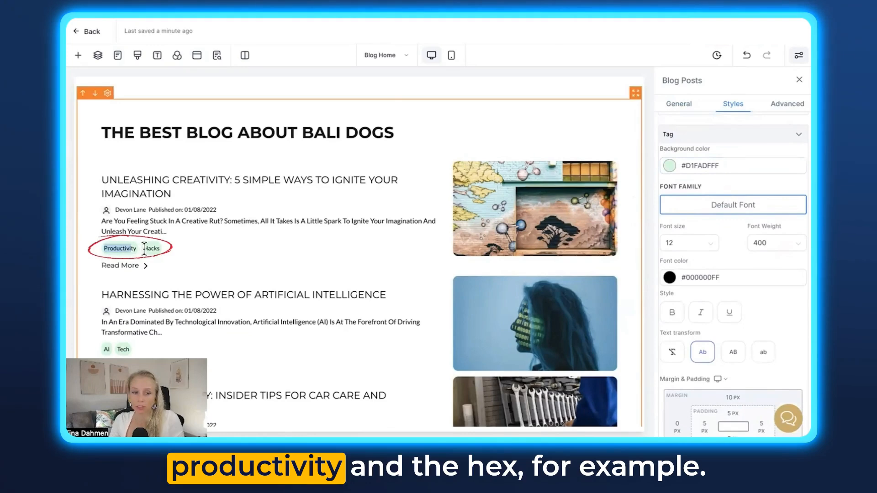
{"action": "left_click", "coordinate": [670, 166]}
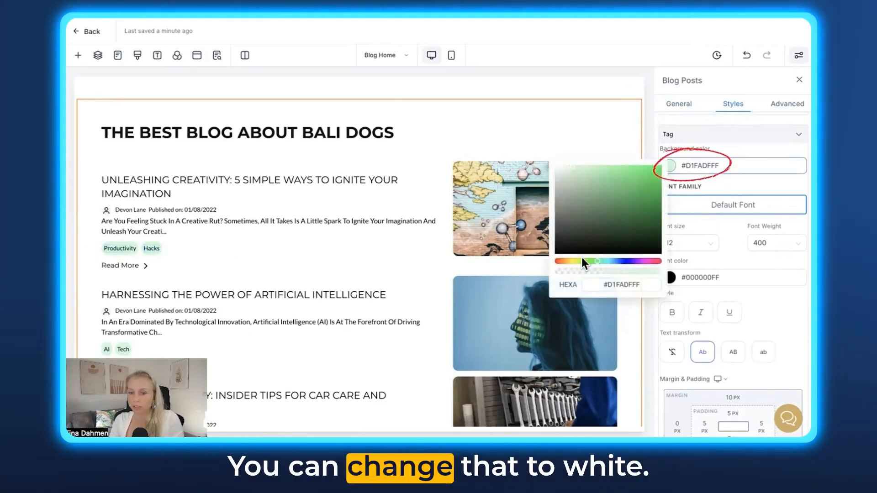
{"action": "left_click_drag", "start_coordinate": [580, 261], "coordinate": [644, 260]}
{"action": "left_click_drag", "start_coordinate": [646, 207], "coordinate": [658, 170]}
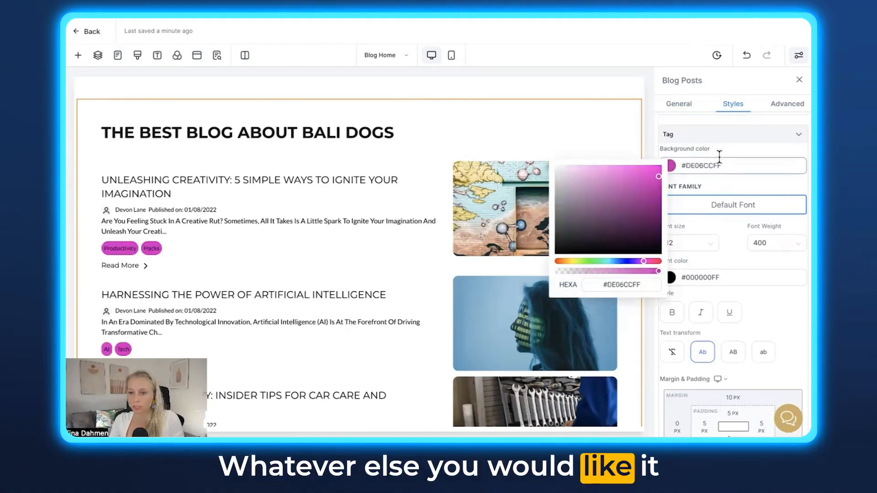
{"action": "left_click", "coordinate": [708, 234]}
- Set the font family of the post tags to Lato and their font size to 15
{"action": "scroll", "coordinate": [734, 255], "scroll_direction": "down", "scroll_amount": 1}
{"action": "left_click", "coordinate": [735, 162]}
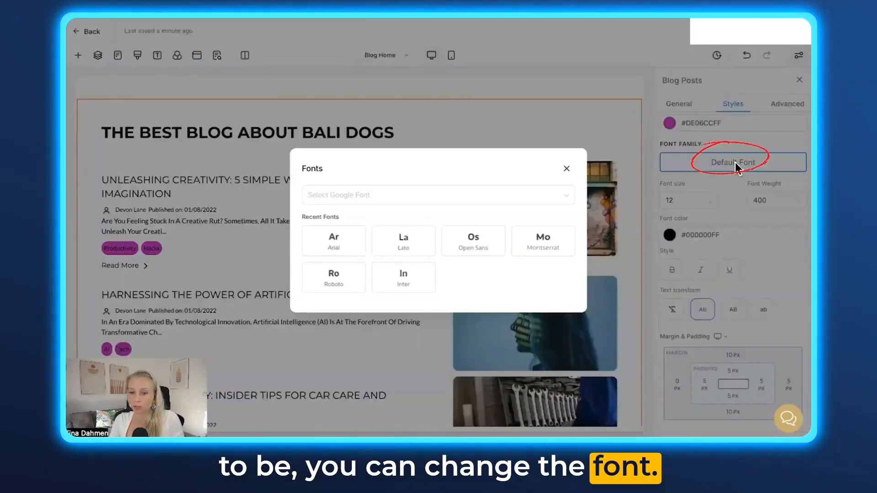
{"action": "left_click", "coordinate": [403, 238]}
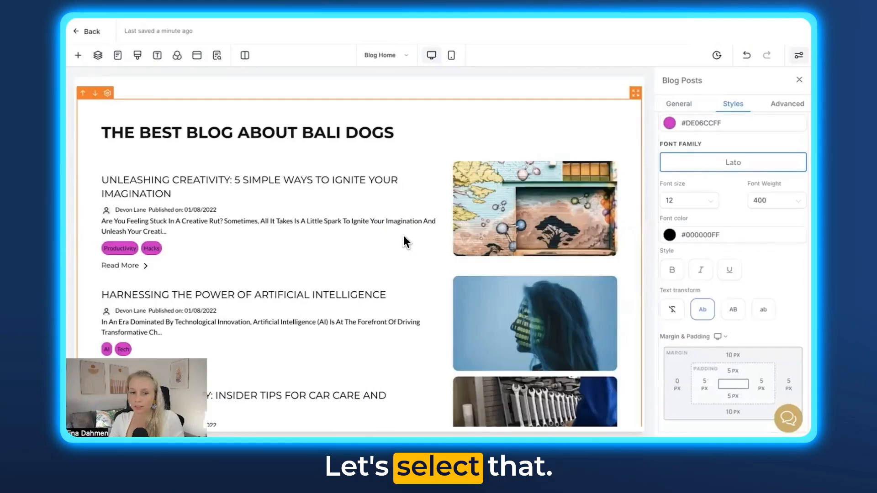
{"action": "left_click", "coordinate": [699, 201]}
{"action": "scroll", "coordinate": [698, 324], "scroll_direction": "down", "scroll_amount": 1}
{"action": "left_click", "coordinate": [694, 331]}
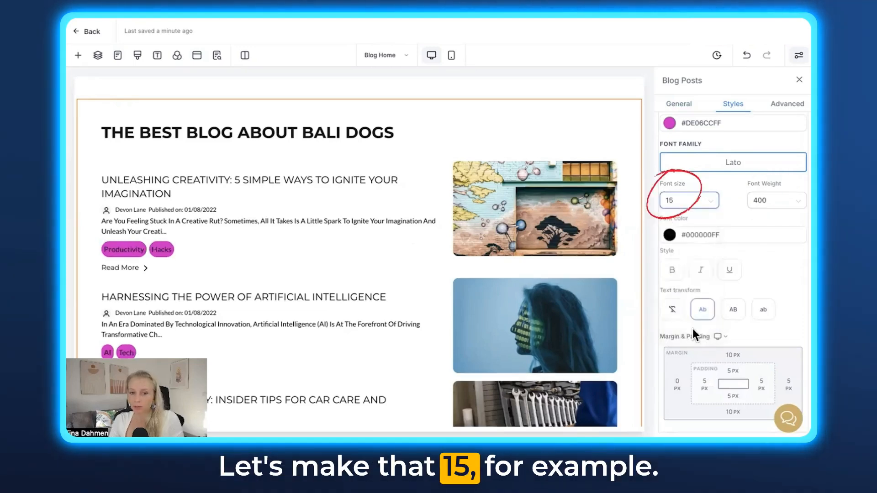
- Set the font weight of the post tags to 800
{"action": "scroll", "coordinate": [690, 153], "scroll_direction": "up", "scroll_amount": 1}
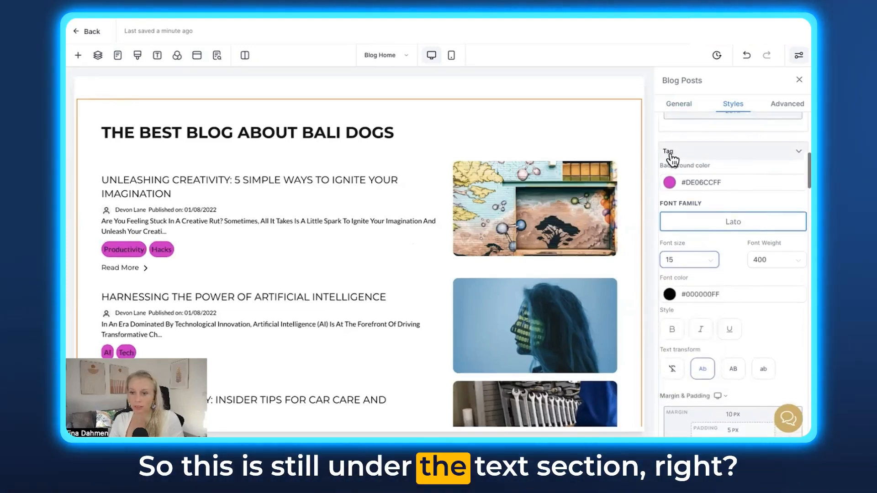
{"action": "left_click", "coordinate": [776, 260]}
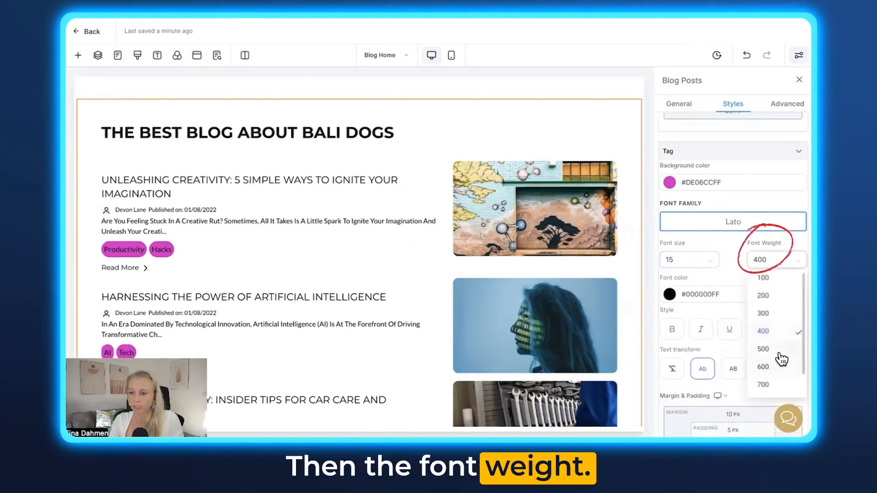
{"action": "scroll", "coordinate": [781, 382], "scroll_direction": "down", "scroll_amount": 1}
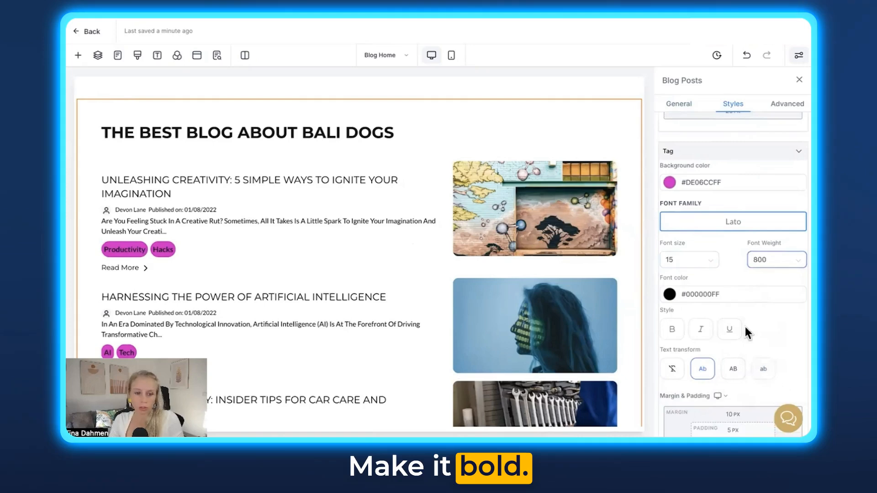
- Apply bold, italic and underline styling to the post tags
{"action": "scroll", "coordinate": [744, 327], "scroll_direction": "down", "scroll_amount": 3}
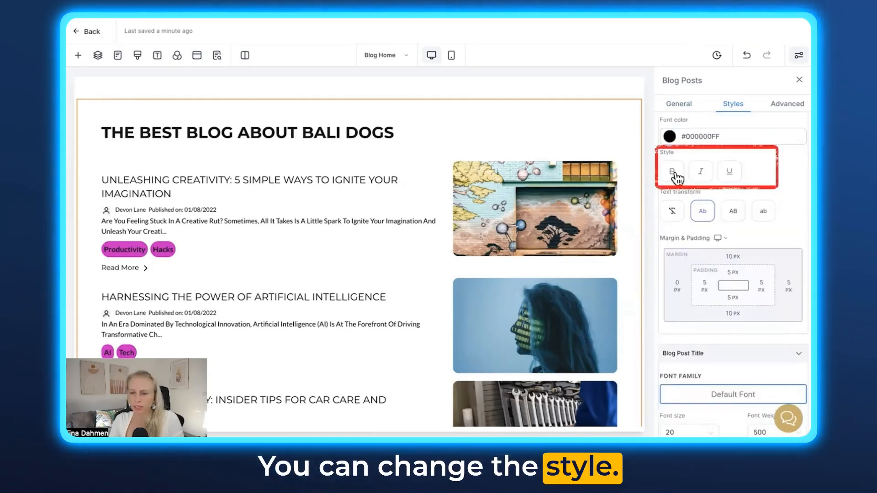
{"action": "left_click", "coordinate": [671, 172]}
{"action": "left_click", "coordinate": [700, 172]}
{"action": "left_click", "coordinate": [730, 172]}
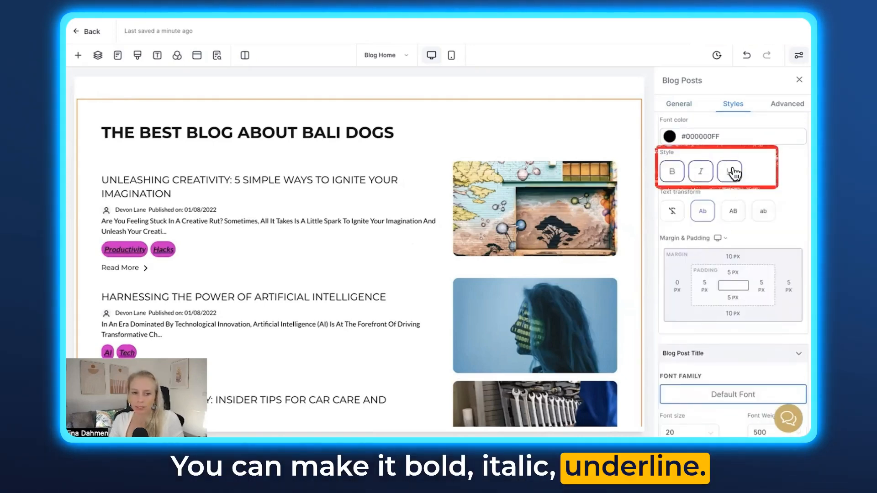
- Try uppercase on the post tags, remove their text transform, and open the device choices for their margin and padding
{"action": "scroll", "coordinate": [733, 173], "scroll_direction": "down", "scroll_amount": 1}
{"action": "left_click", "coordinate": [732, 149]}
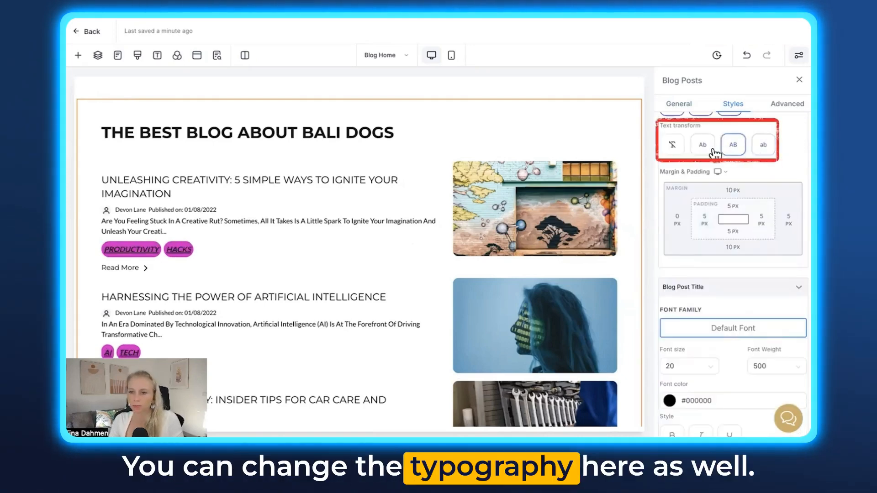
{"action": "left_click", "coordinate": [673, 148]}
{"action": "scroll", "coordinate": [673, 154], "scroll_direction": "down", "scroll_amount": 1}
{"action": "left_click_drag", "start_coordinate": [660, 153], "coordinate": [715, 158]}
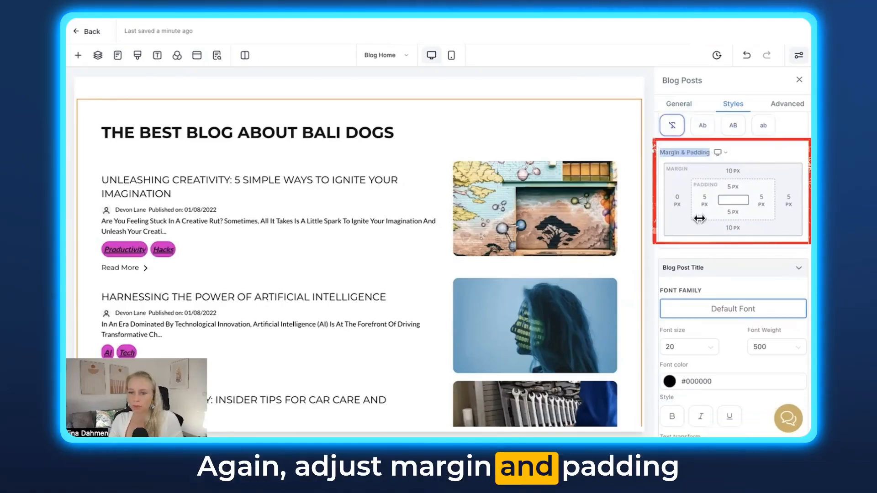
{"action": "left_click", "coordinate": [719, 152]}
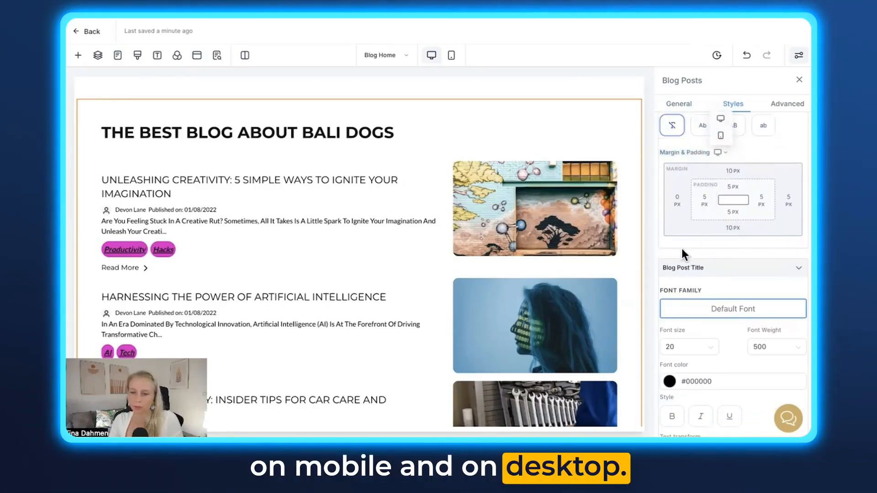
- Set the font family of the blog post titles to Lato
{"action": "scroll", "coordinate": [683, 254], "scroll_direction": "down", "scroll_amount": 2}
{"action": "left_click_drag", "start_coordinate": [663, 161], "coordinate": [687, 165]}
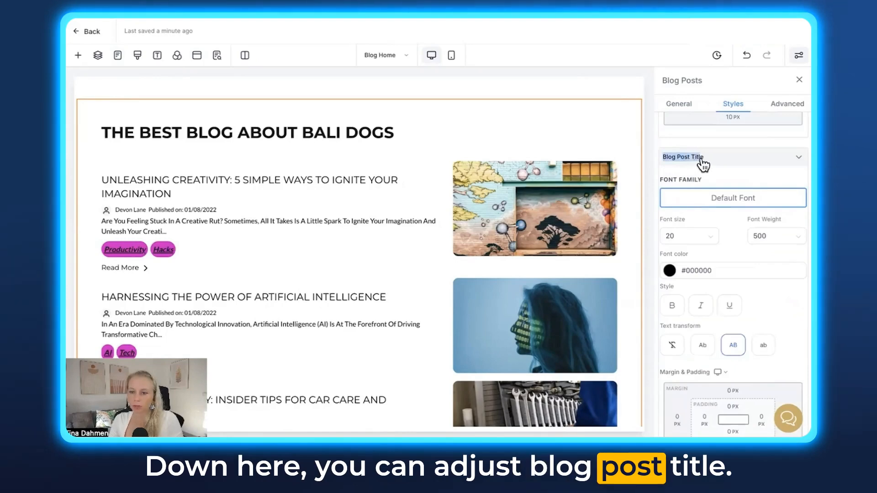
{"action": "left_click", "coordinate": [703, 206]}
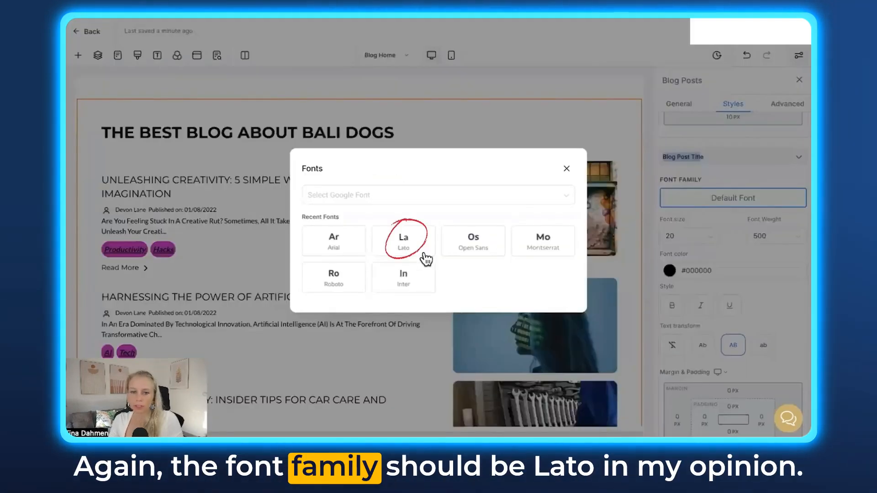
{"action": "left_click", "coordinate": [404, 249]}
{"action": "scroll", "coordinate": [694, 219], "scroll_direction": "down", "scroll_amount": 1}
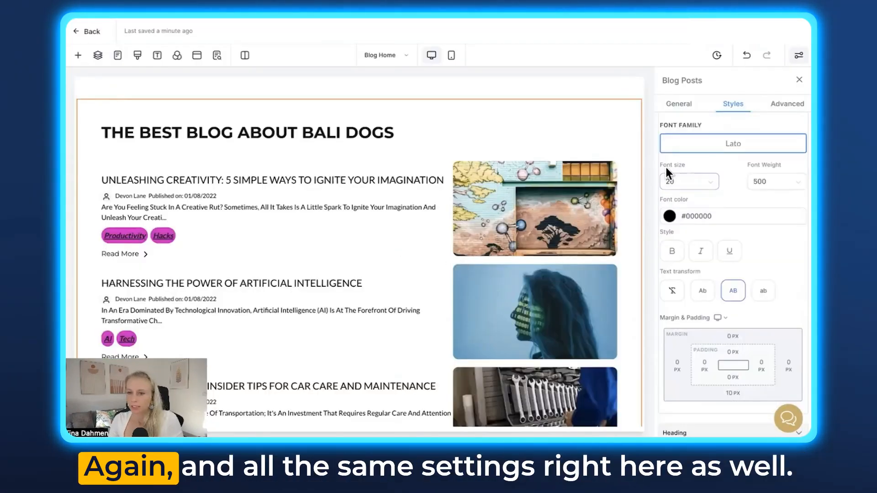
{"action": "scroll", "coordinate": [730, 205], "scroll_direction": "down", "scroll_amount": 4}
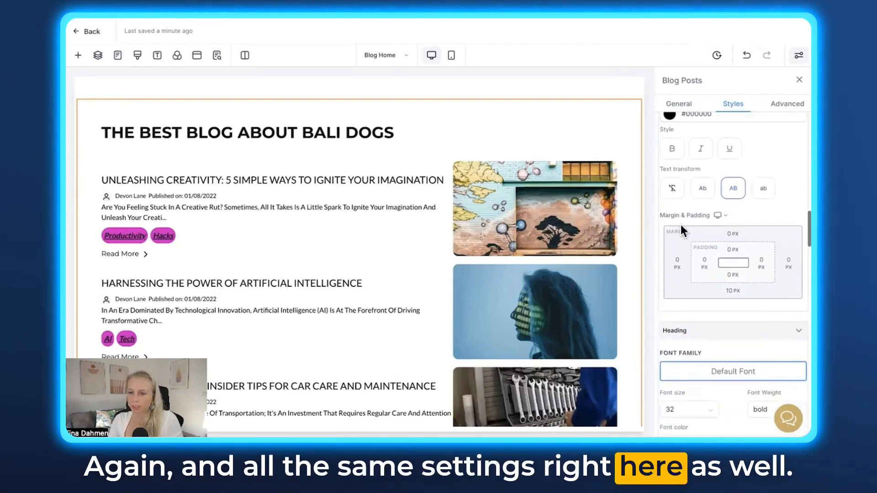
{"action": "scroll", "coordinate": [716, 192], "scroll_direction": "down", "scroll_amount": 1}
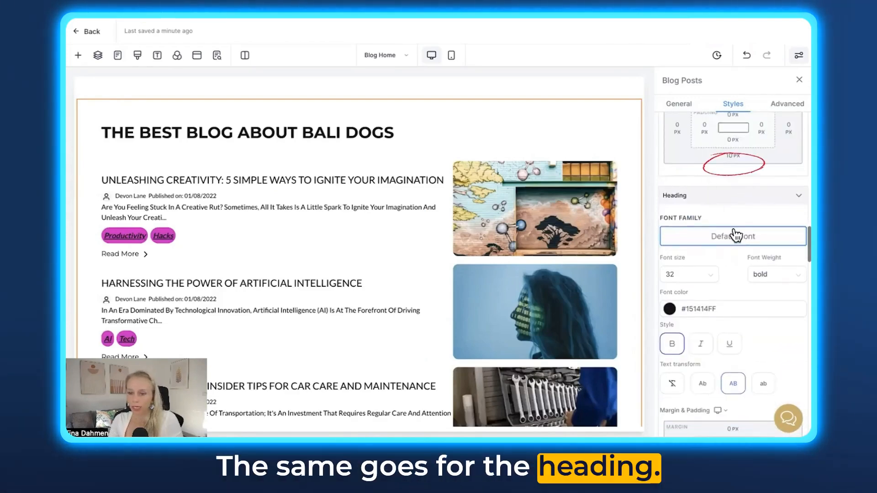
- Set the font family of the blog's main heading to Lato
{"action": "scroll", "coordinate": [713, 183], "scroll_direction": "down", "scroll_amount": 2}
{"action": "left_click", "coordinate": [723, 171]}
{"action": "left_click", "coordinate": [407, 244]}
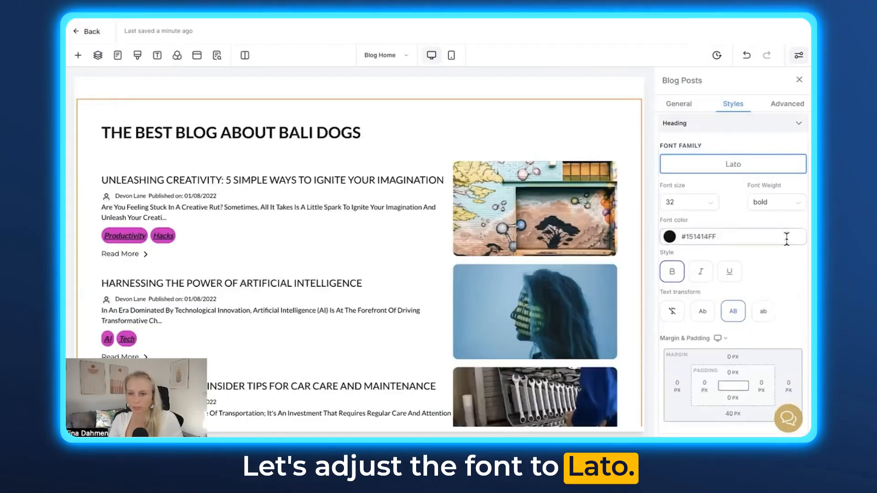
- Set the font family of the post descriptions to Lato
{"action": "scroll", "coordinate": [738, 270], "scroll_direction": "down", "scroll_amount": 3}
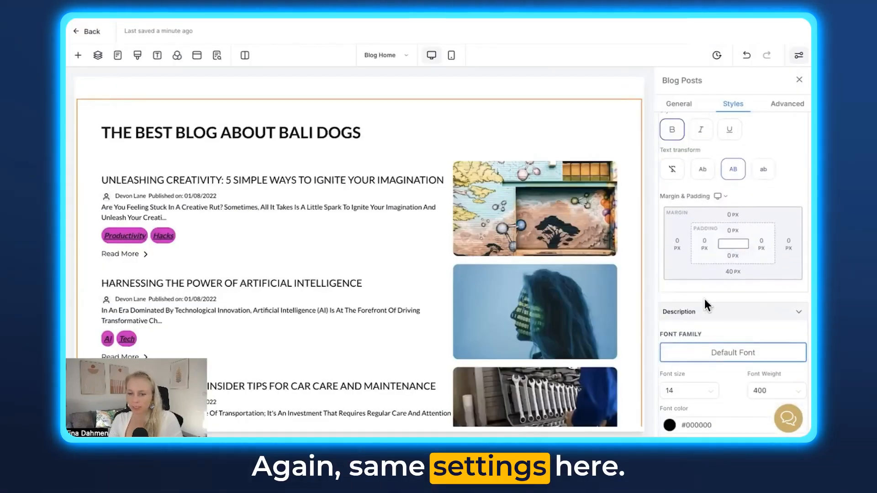
{"action": "scroll", "coordinate": [706, 292], "scroll_direction": "down", "scroll_amount": 3}
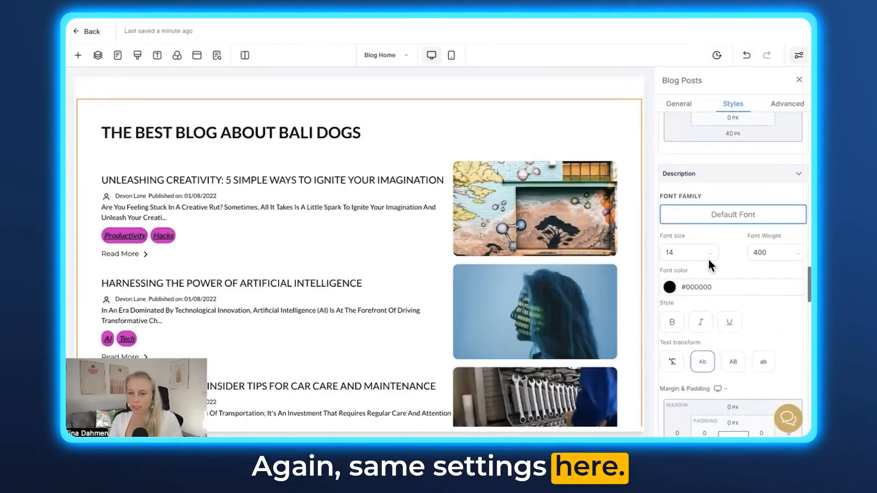
{"action": "left_click", "coordinate": [726, 221]}
{"action": "left_click", "coordinate": [402, 242]}
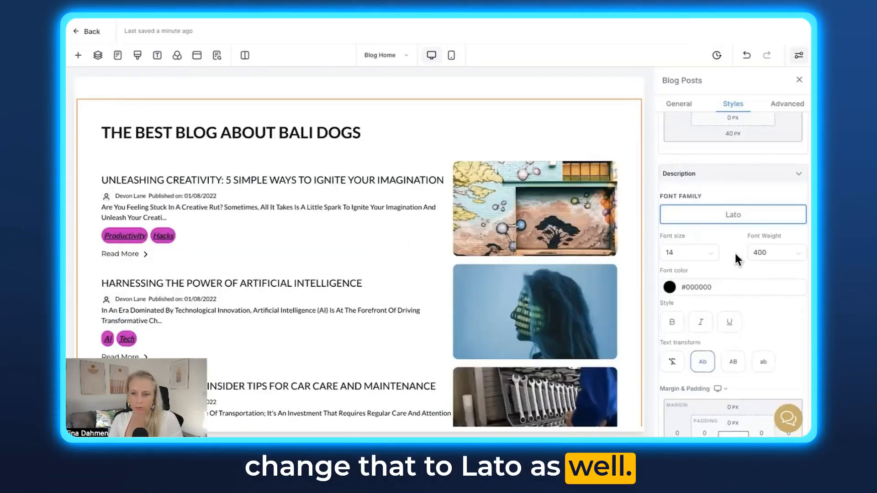
- Set the author icon radius of the blog posts to 45 px
{"action": "scroll", "coordinate": [736, 236], "scroll_direction": "down", "scroll_amount": 1}
{"action": "scroll", "coordinate": [767, 218], "scroll_direction": "down", "scroll_amount": 2}
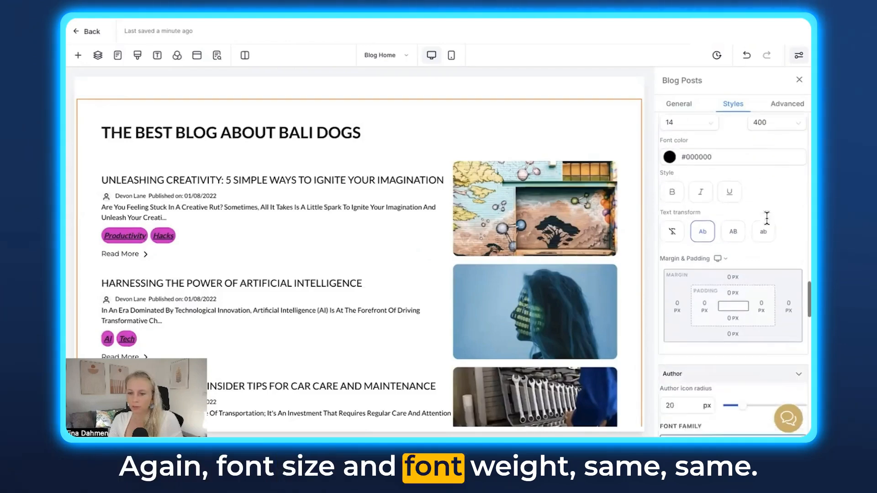
{"action": "scroll", "coordinate": [743, 284], "scroll_direction": "down", "scroll_amount": 5}
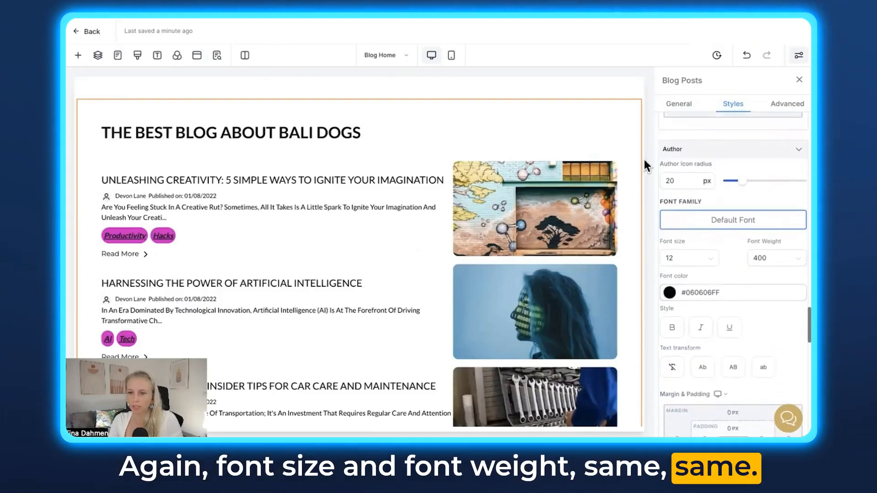
{"action": "left_click_drag", "start_coordinate": [732, 185], "coordinate": [760, 181]}
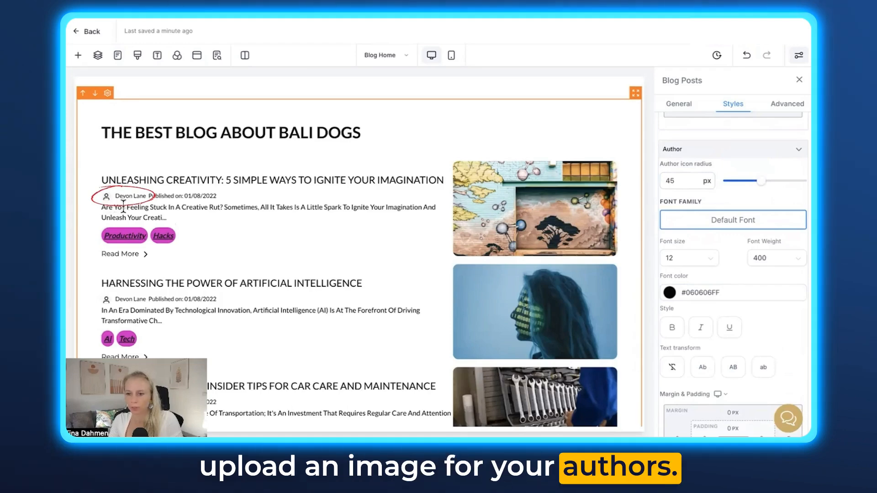
- Review the author text and publish date styling, collapse the publish date settings, and look over the button settings
{"action": "scroll", "coordinate": [769, 272], "scroll_direction": "down", "scroll_amount": 3}
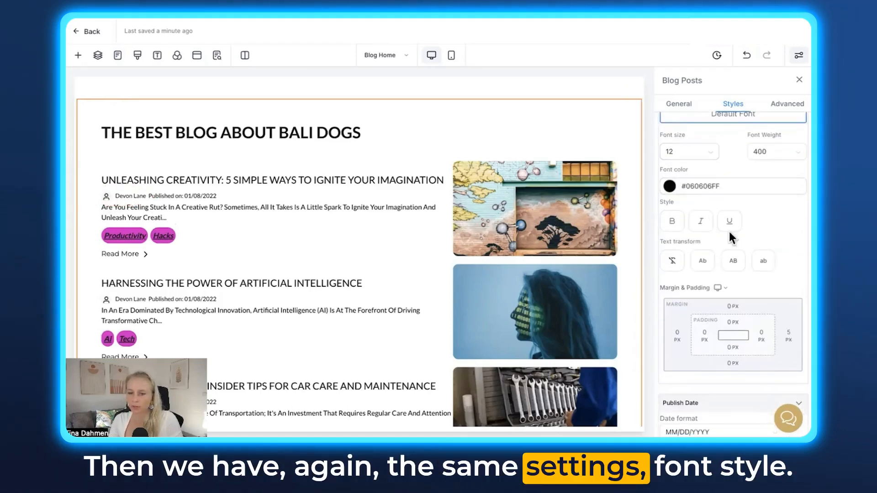
{"action": "scroll", "coordinate": [672, 297], "scroll_direction": "down", "scroll_amount": 2}
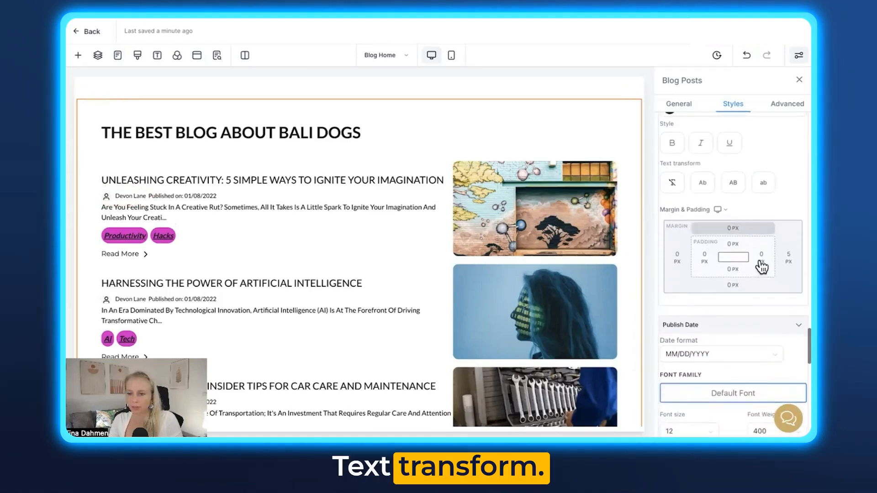
{"action": "scroll", "coordinate": [724, 287], "scroll_direction": "down", "scroll_amount": 5}
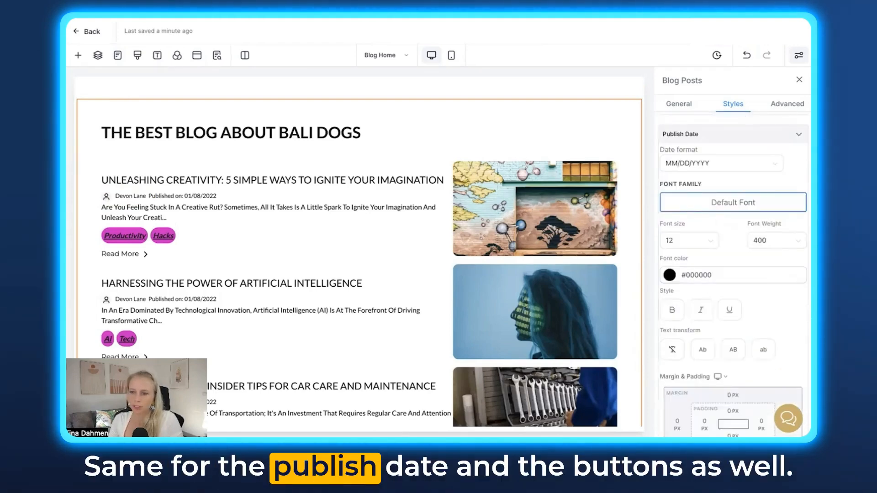
{"action": "left_click", "coordinate": [694, 134]}
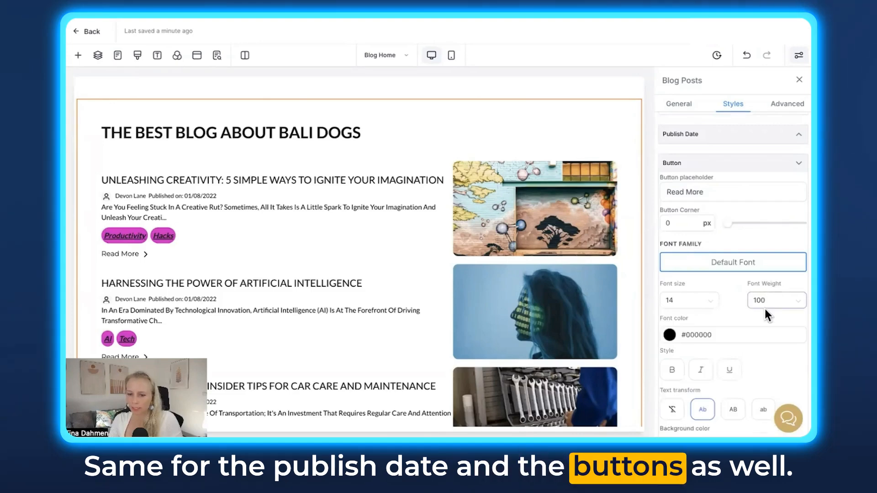
{"action": "scroll", "coordinate": [764, 309], "scroll_direction": "down", "scroll_amount": 8}
- Give the Blog Posts element a bottom border in the dashed style
{"action": "left_click", "coordinate": [783, 106]}
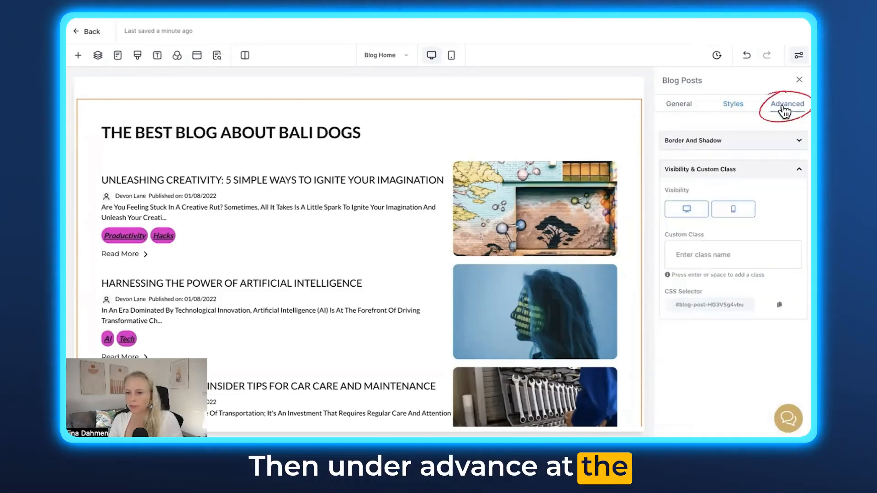
{"action": "left_click", "coordinate": [725, 175]}
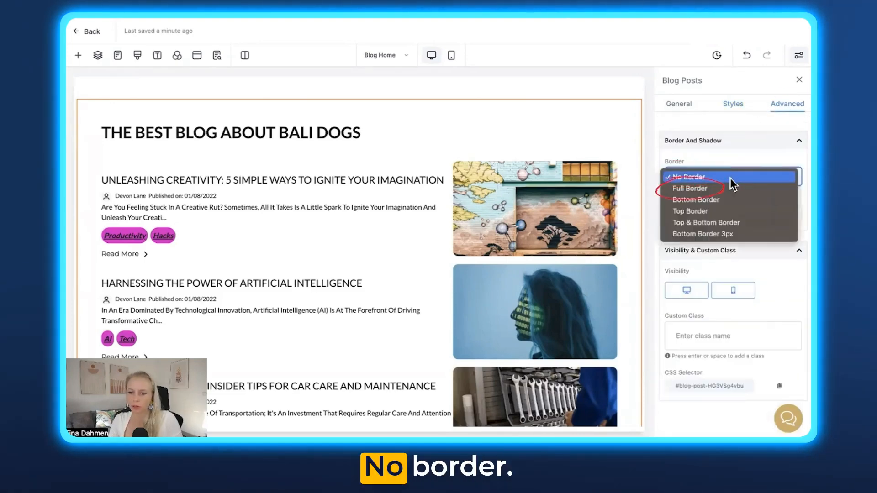
{"action": "left_click", "coordinate": [739, 200]}
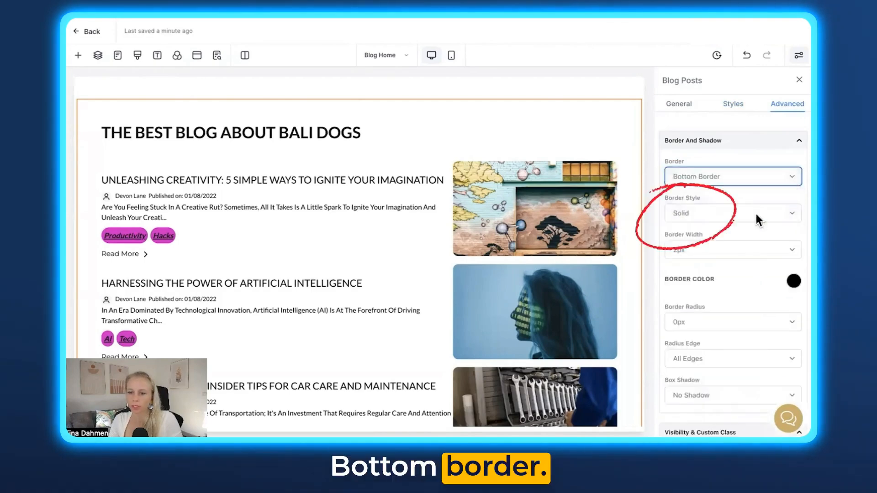
{"action": "left_click", "coordinate": [740, 212]}
{"action": "left_click", "coordinate": [737, 224]}
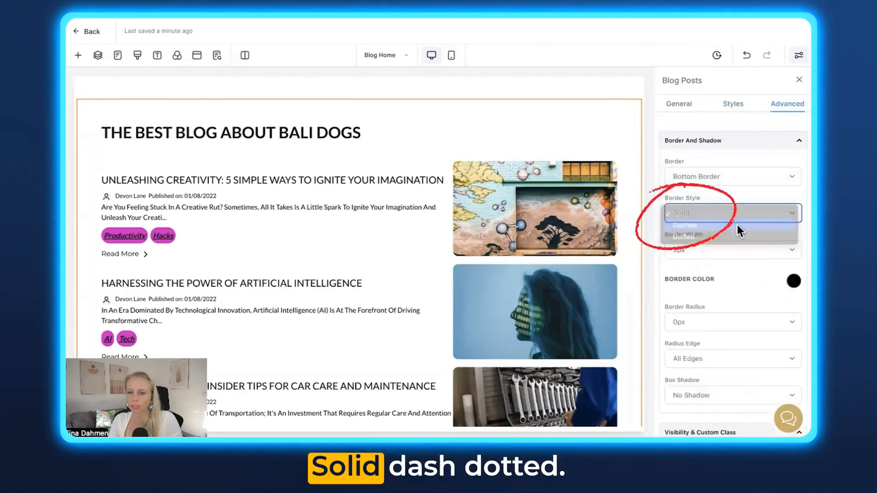
- Set both the border width and the border radius of the Blog Posts element to 10px
{"action": "left_click", "coordinate": [711, 247]}
{"action": "left_click", "coordinate": [725, 278]}
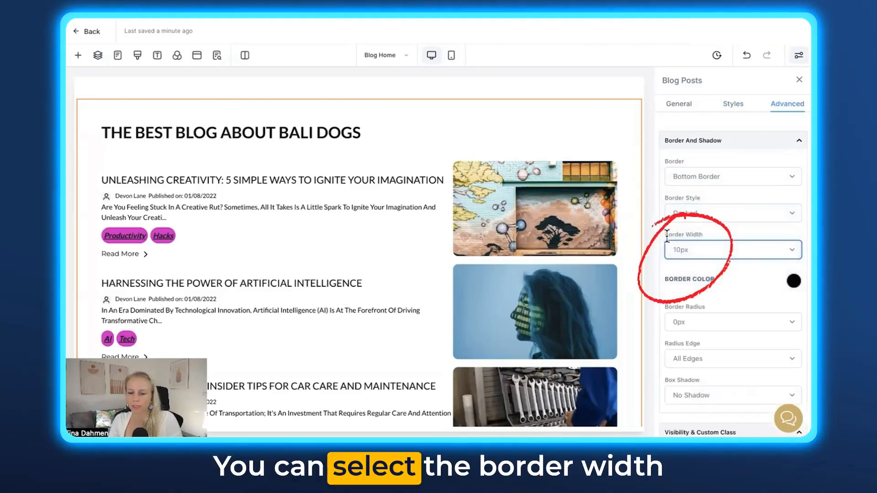
{"action": "left_click_drag", "start_coordinate": [665, 234], "coordinate": [704, 235]}
{"action": "scroll", "coordinate": [730, 275], "scroll_direction": "down", "scroll_amount": 2}
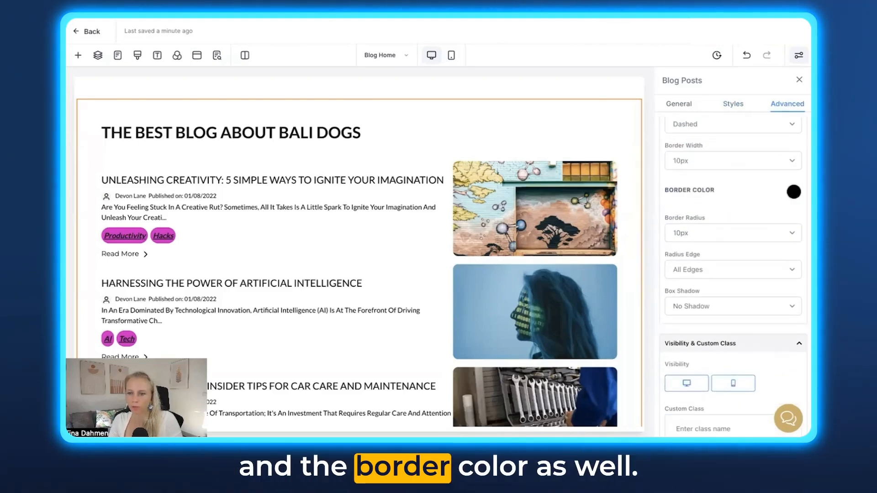
- Change the border color of the Blog Posts element to light purple
{"action": "left_click", "coordinate": [793, 192]}
{"action": "left_click", "coordinate": [770, 235]}
{"action": "left_click_drag", "start_coordinate": [665, 217], "coordinate": [698, 218]}
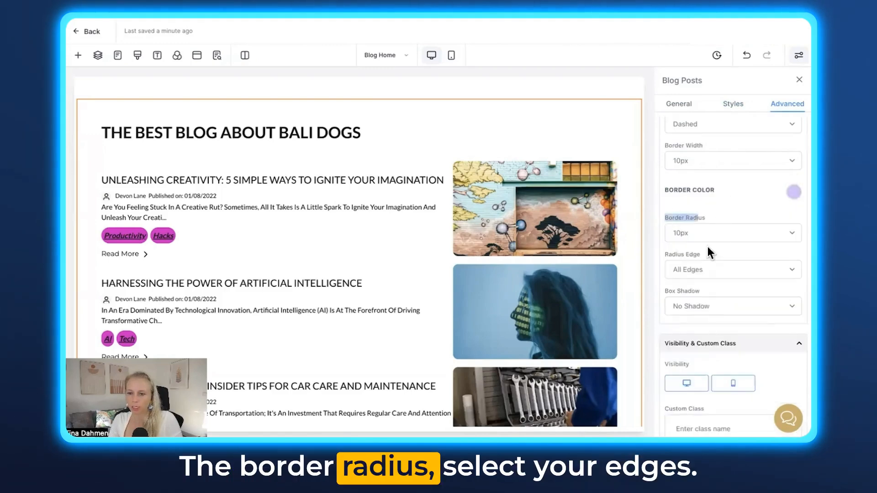
- Check the available radius edge and box shadow options for the Blog Posts element without changing them
{"action": "scroll", "coordinate": [706, 260], "scroll_direction": "down", "scroll_amount": 2}
{"action": "left_click", "coordinate": [716, 187]}
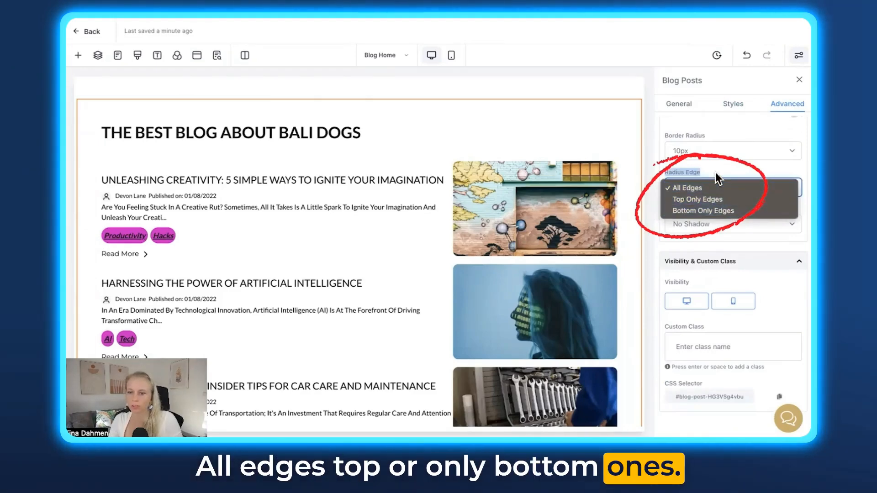
{"action": "key", "text": "Escape"}
{"action": "triple_click", "coordinate": [681, 210]}
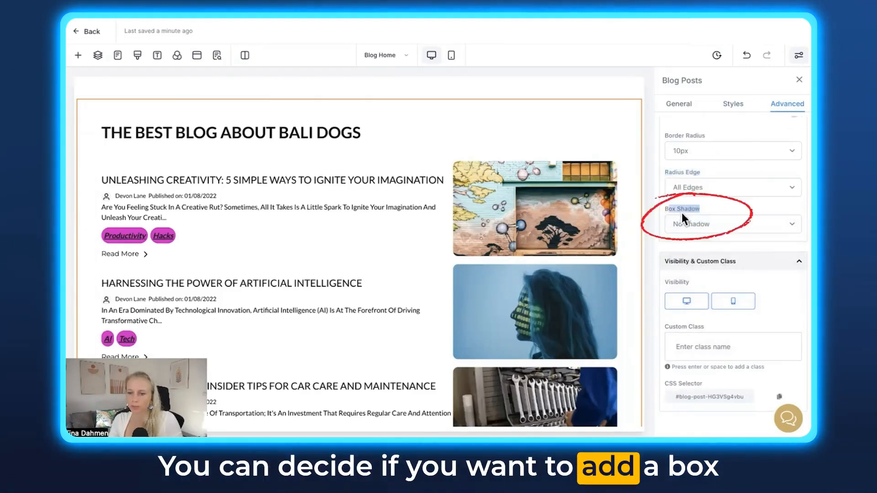
{"action": "left_click", "coordinate": [717, 222]}
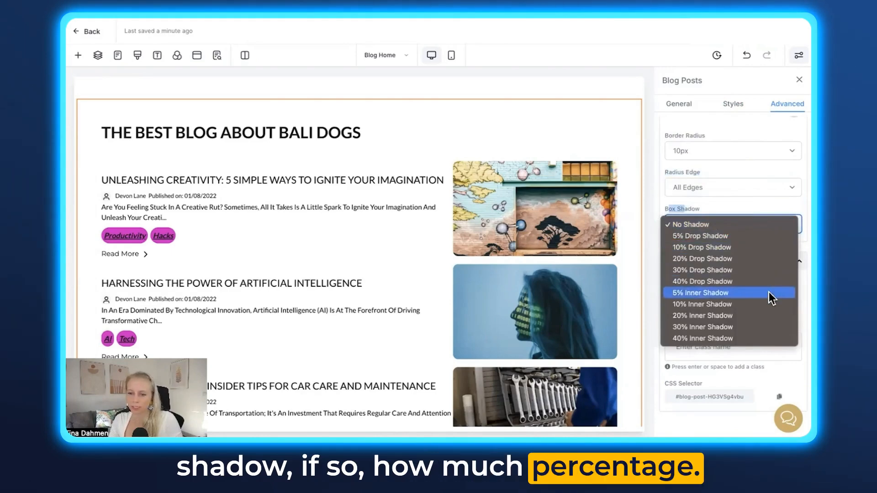
{"action": "left_click", "coordinate": [738, 217]}
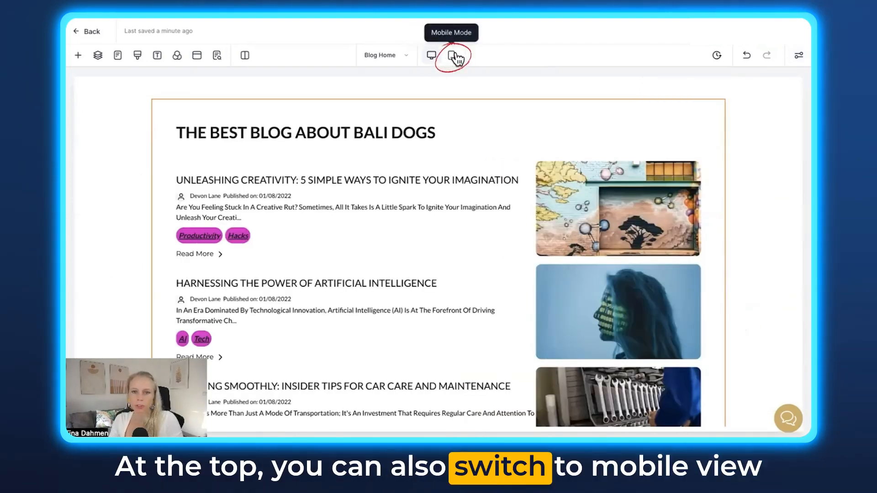
- Preview the blog home page in mobile mode and look through its full length
{"action": "left_click", "coordinate": [452, 56]}
{"action": "scroll", "coordinate": [475, 270], "scroll_direction": "down", "scroll_amount": 5}
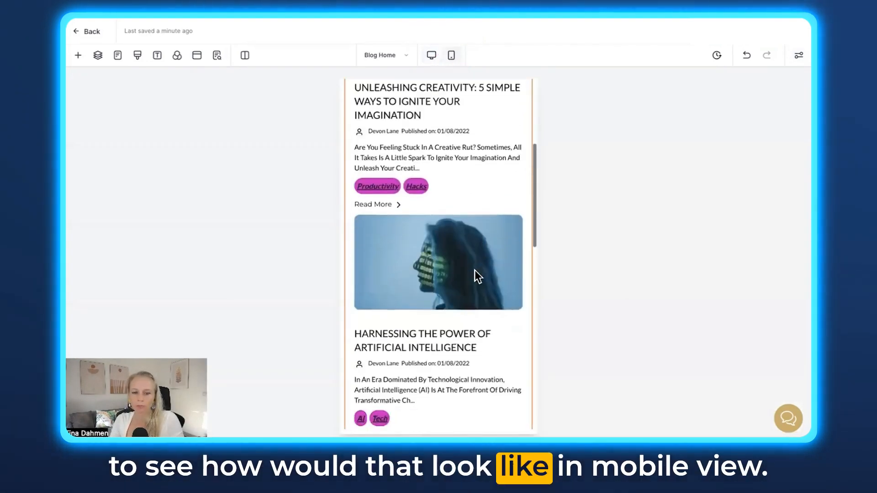
{"action": "scroll", "coordinate": [475, 270], "scroll_direction": "down", "scroll_amount": 8}
{"action": "scroll", "coordinate": [475, 269], "scroll_direction": "up", "scroll_amount": 15}
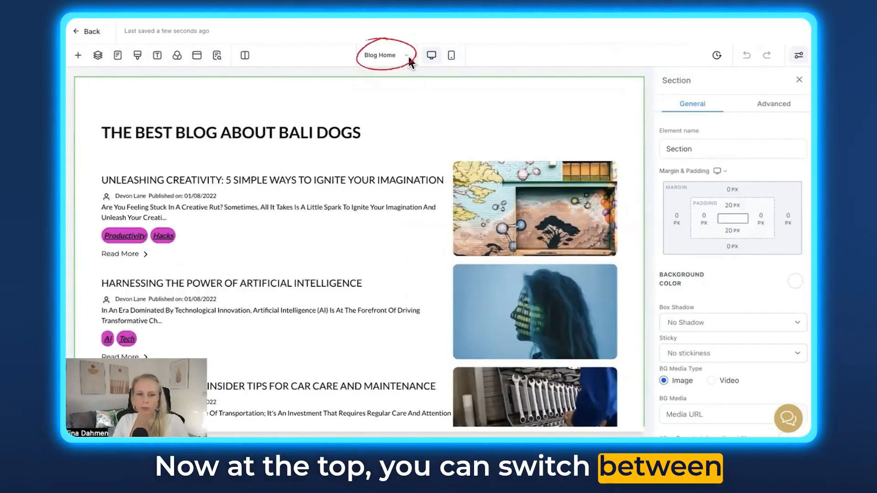
- Switch from Blog Home to the Blog Post page and look through its sample article
{"action": "left_click", "coordinate": [408, 56]}
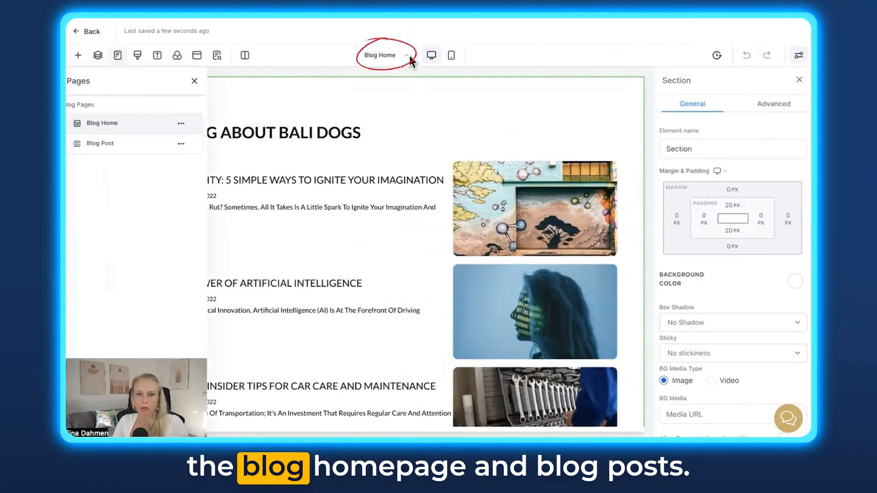
{"action": "left_click", "coordinate": [108, 145]}
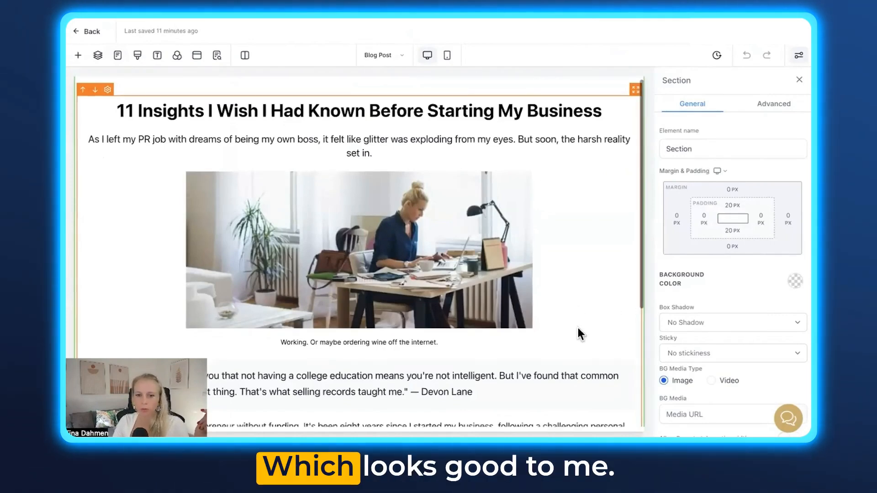
{"action": "scroll", "coordinate": [577, 329], "scroll_direction": "down", "scroll_amount": 6}
{"action": "scroll", "coordinate": [577, 336], "scroll_direction": "up", "scroll_amount": 6}
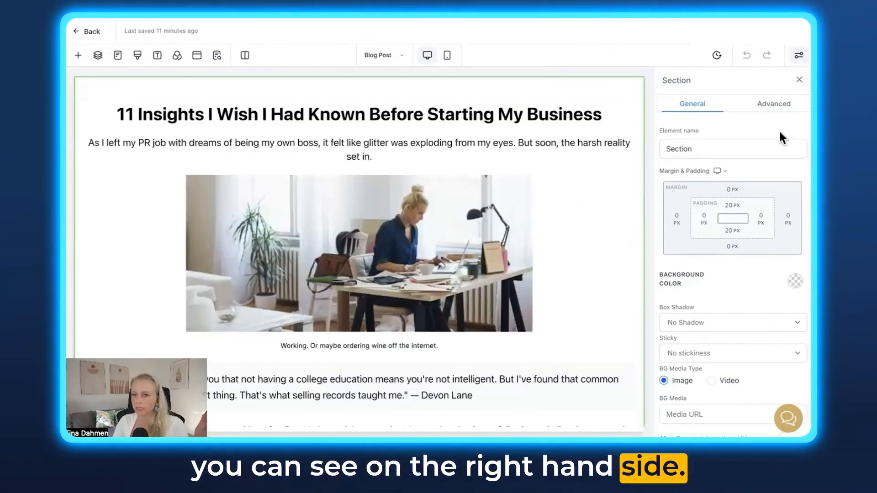
- Review the general and advanced settings of the Blog Post page's section, and save the page
{"action": "scroll", "coordinate": [694, 192], "scroll_direction": "down", "scroll_amount": 1}
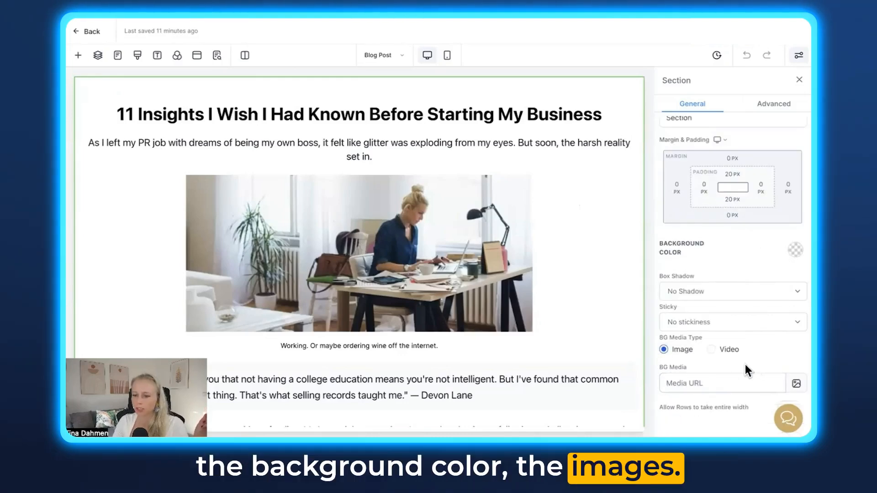
{"action": "left_click", "coordinate": [774, 109]}
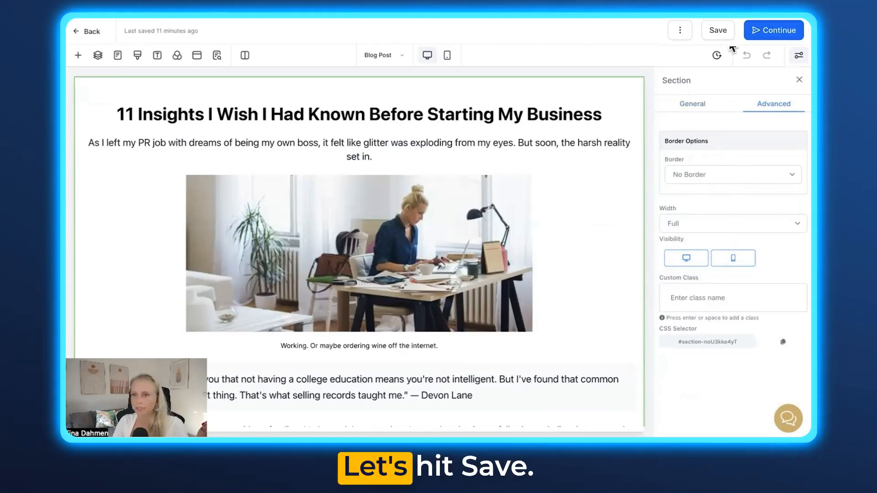
{"action": "left_click", "coordinate": [717, 30]}
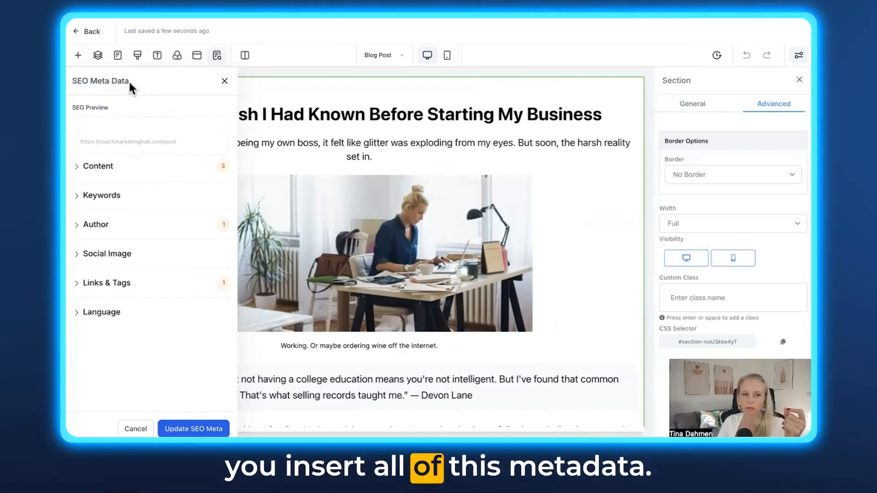
- Review the title, description and keywords fields in the Blog Post page's SEO metadata without filling them in
{"action": "left_click_drag", "start_coordinate": [129, 82], "coordinate": [77, 83]}
{"action": "left_click", "coordinate": [134, 176]}
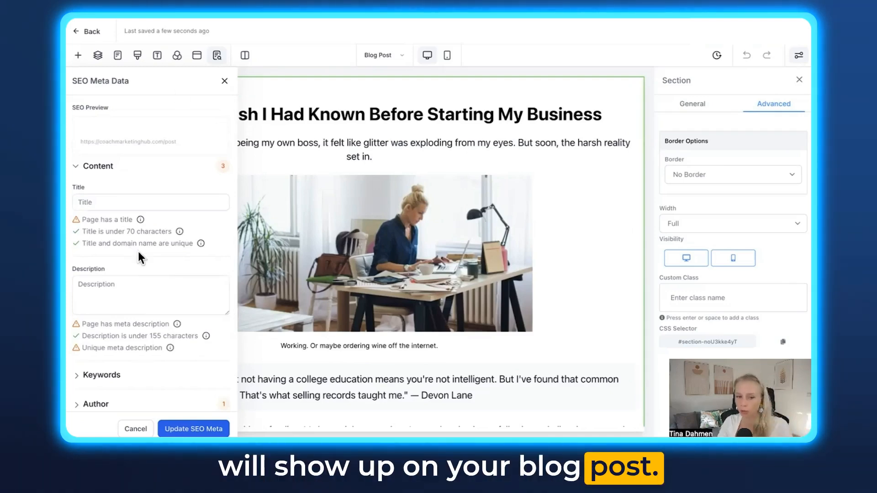
{"action": "left_click", "coordinate": [97, 207]}
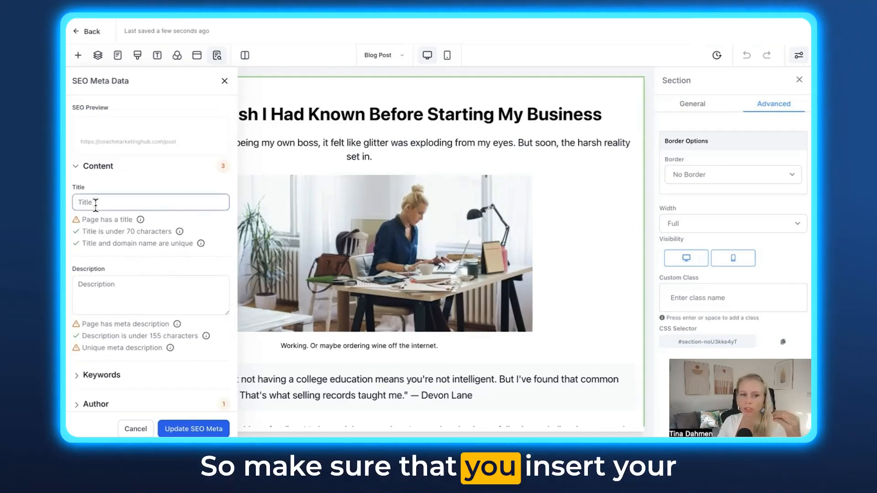
{"action": "scroll", "coordinate": [102, 217], "scroll_direction": "down", "scroll_amount": 2}
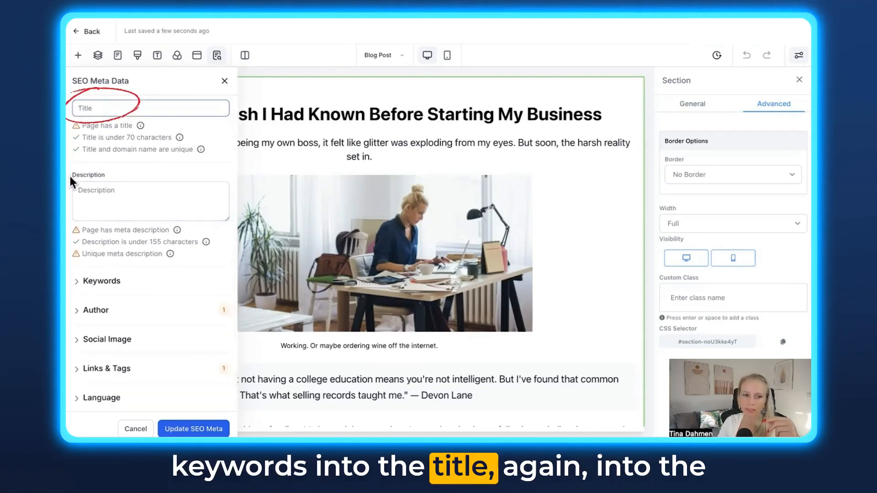
{"action": "left_click_drag", "start_coordinate": [71, 177], "coordinate": [119, 174]}
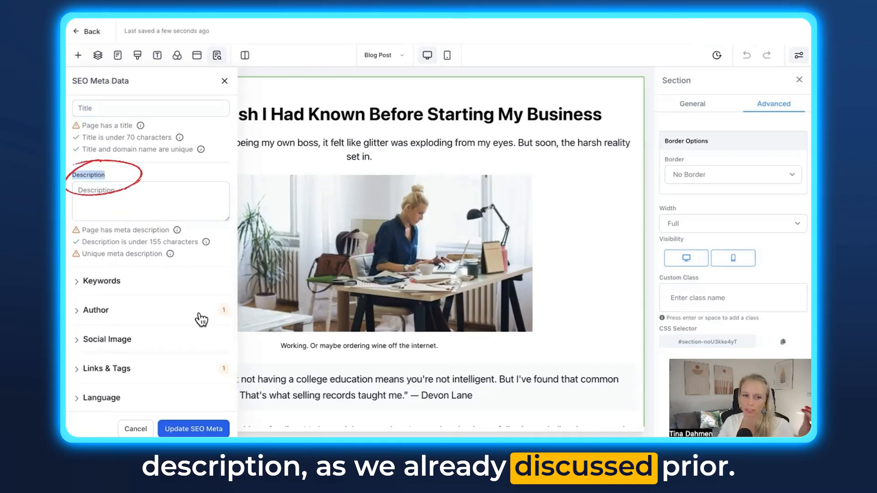
{"action": "left_click", "coordinate": [112, 311]}
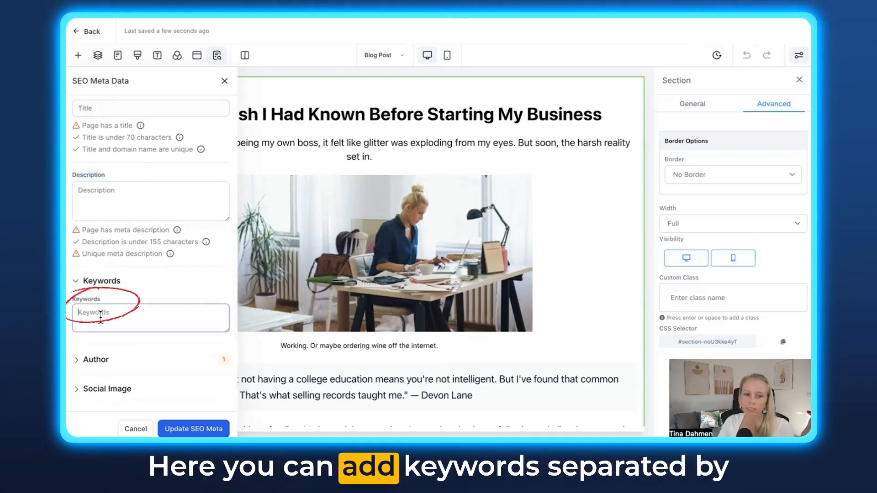
{"action": "scroll", "coordinate": [151, 373], "scroll_direction": "down", "scroll_amount": 1}
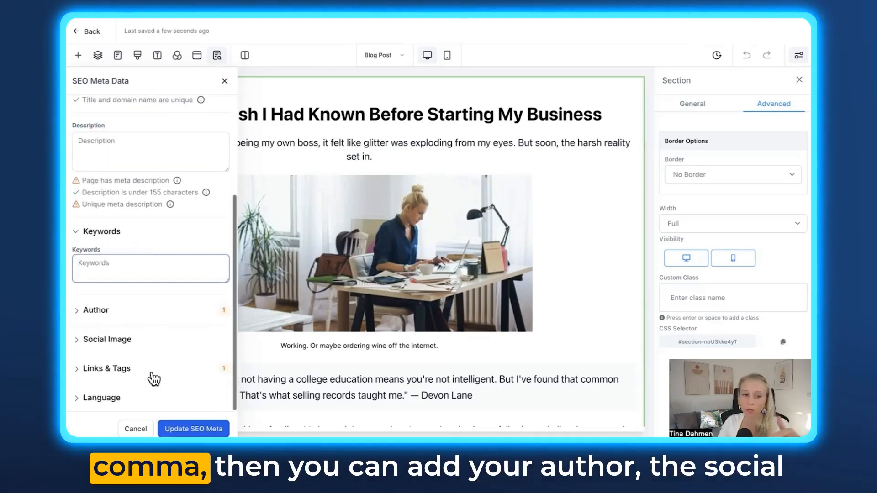
- Check the author, social image, links and tags, and language options in the Blog Post page's SEO metadata
{"action": "left_click", "coordinate": [76, 310]}
{"action": "scroll", "coordinate": [166, 358], "scroll_direction": "down", "scroll_amount": 1}
{"action": "left_click", "coordinate": [155, 339]}
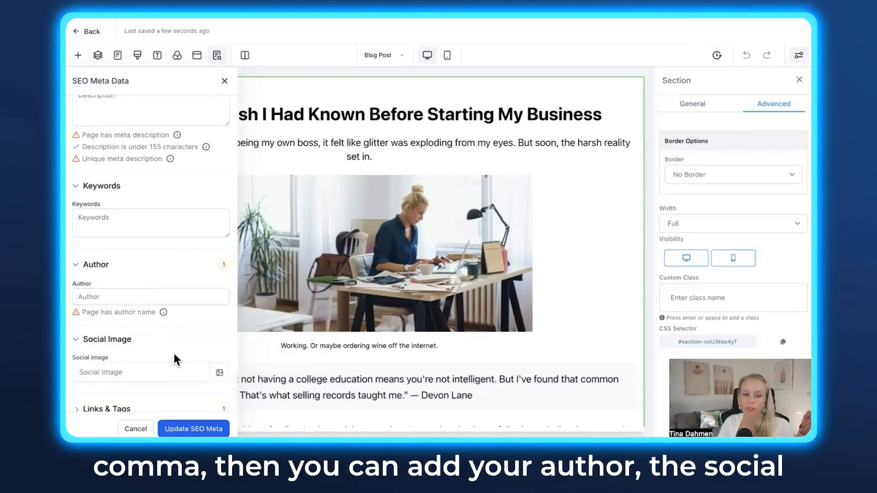
{"action": "scroll", "coordinate": [173, 355], "scroll_direction": "down", "scroll_amount": 1}
{"action": "left_click", "coordinate": [152, 337]}
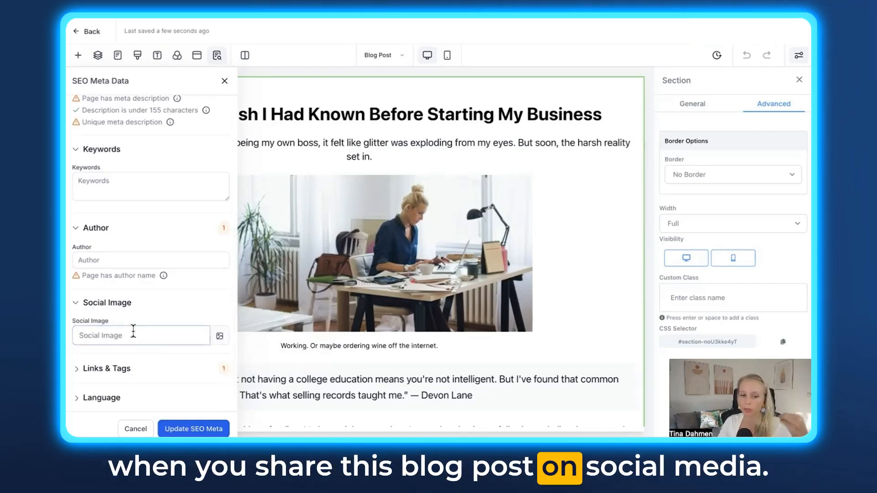
{"action": "left_click", "coordinate": [80, 373]}
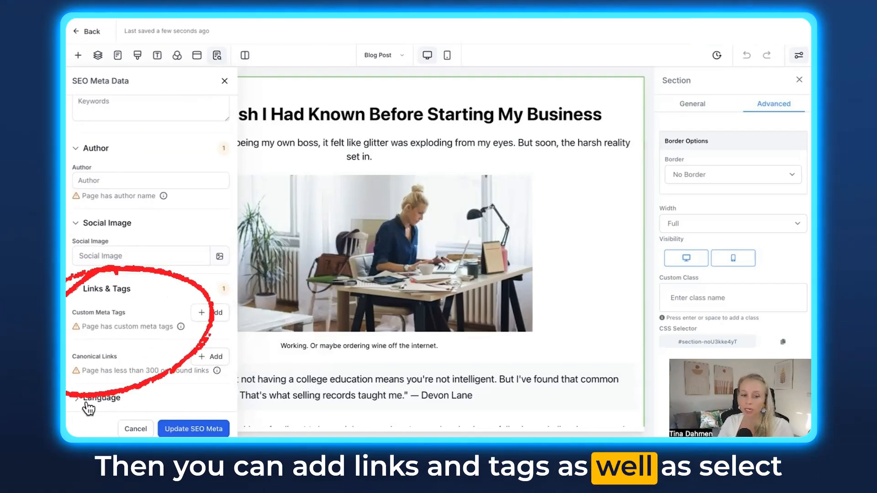
{"action": "left_click", "coordinate": [87, 403]}
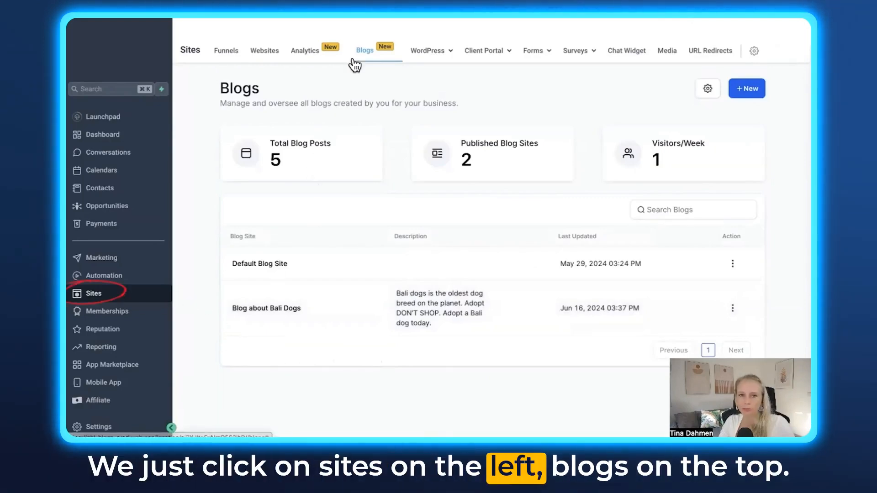
- Start a new post in Blog about Bali Dogs with a title starting "Last saved a few seconds" and a cover image
{"action": "left_click", "coordinate": [286, 314]}
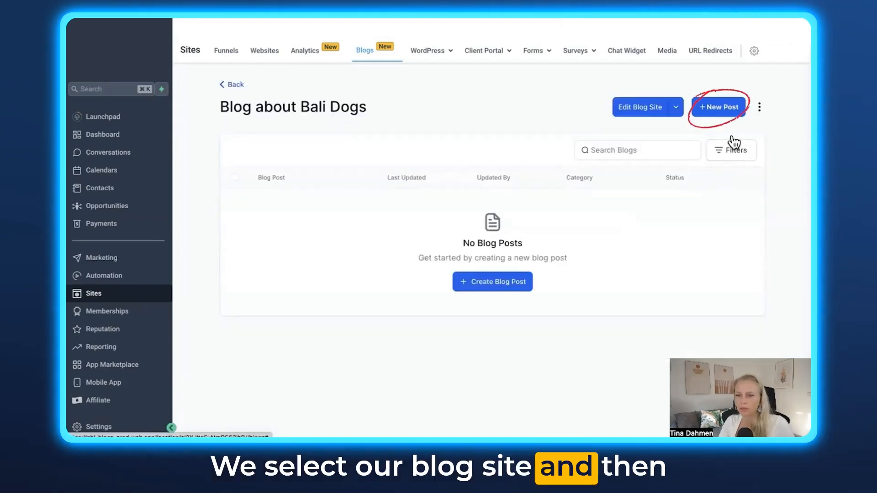
{"action": "left_click", "coordinate": [725, 110]}
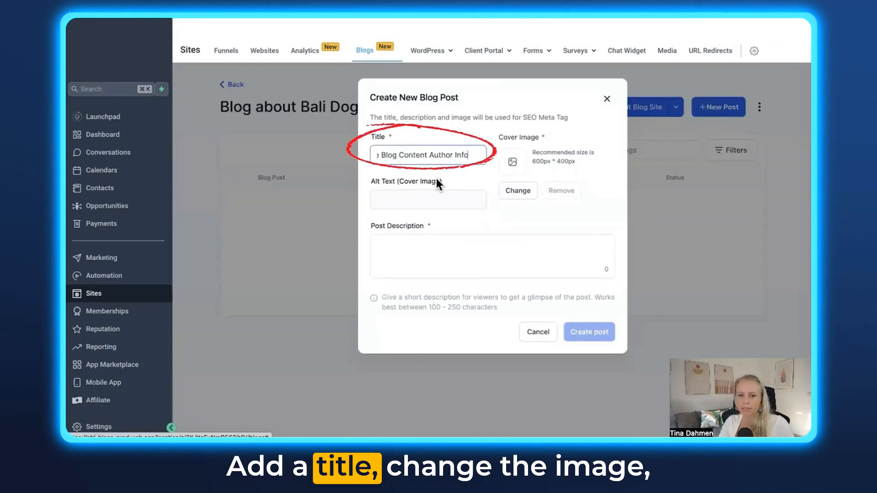
{"action": "left_click", "coordinate": [518, 191]}
{"action": "left_click", "coordinate": [393, 306]}
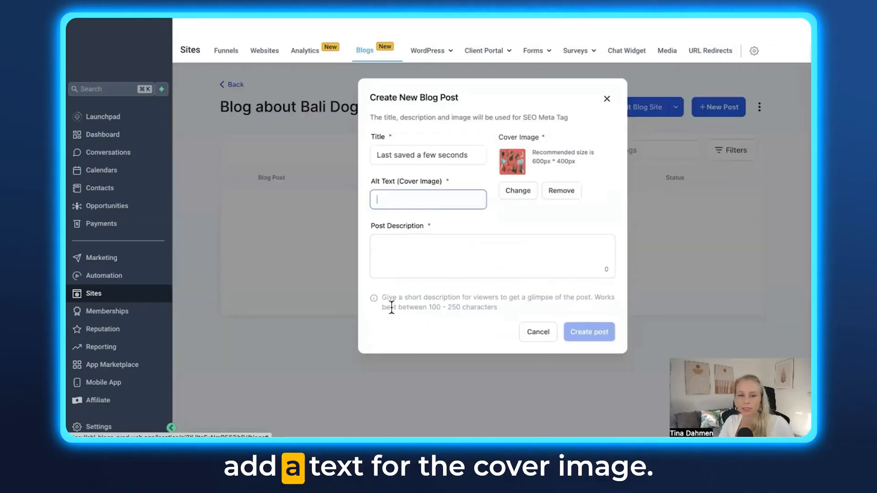
- Fill in the cover image's alt text and the "11 Insights I Wish I Had Known Before Starting My Business" description, and create the post
{"action": "type", "text": "e Blog Content Author Info"}
{"action": "type", "text": "11 Insights I Wish I Had Known Before Starting My Business As I left my PR job with dreams of being my own boss, it felt like glitter was exploding from my eyes. But soon, the harsh reality set in."}
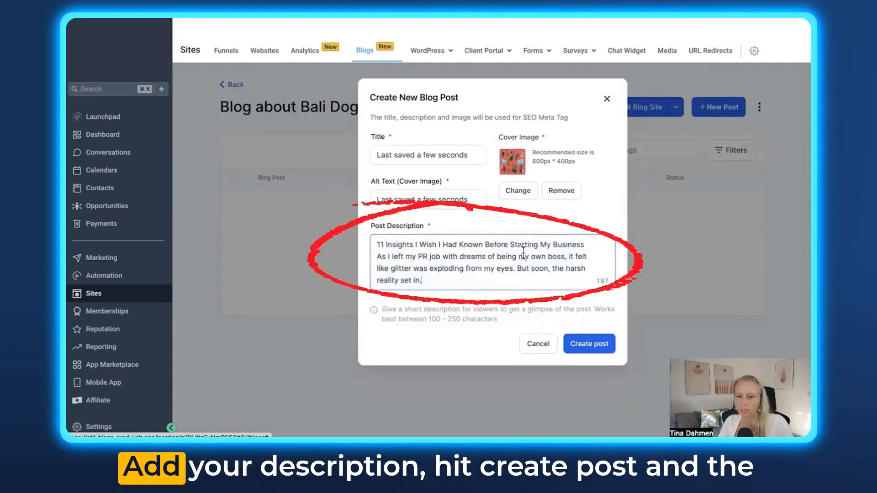
{"action": "left_click", "coordinate": [573, 346]}
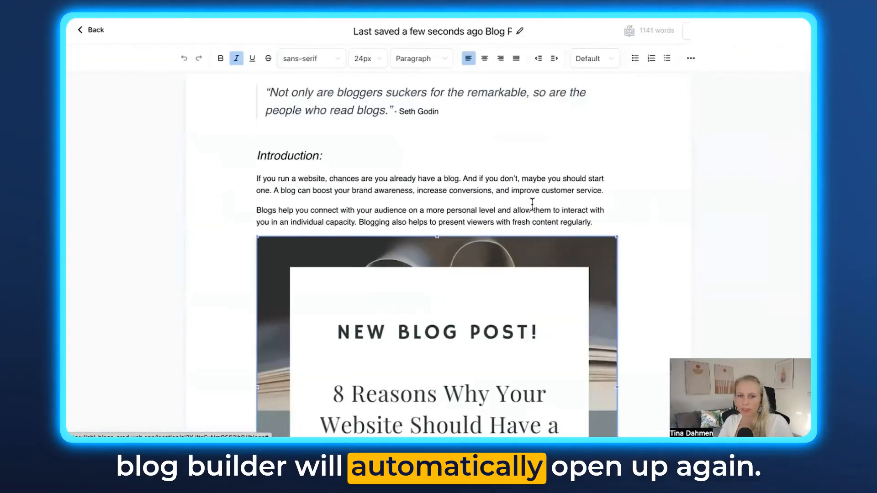
- Replace the post's whole sample article with the "11 Insights I Wish I Had Known Before Starting My Business" title and its introductory paragraph
{"action": "scroll", "coordinate": [614, 346], "scroll_direction": "down", "scroll_amount": 12}
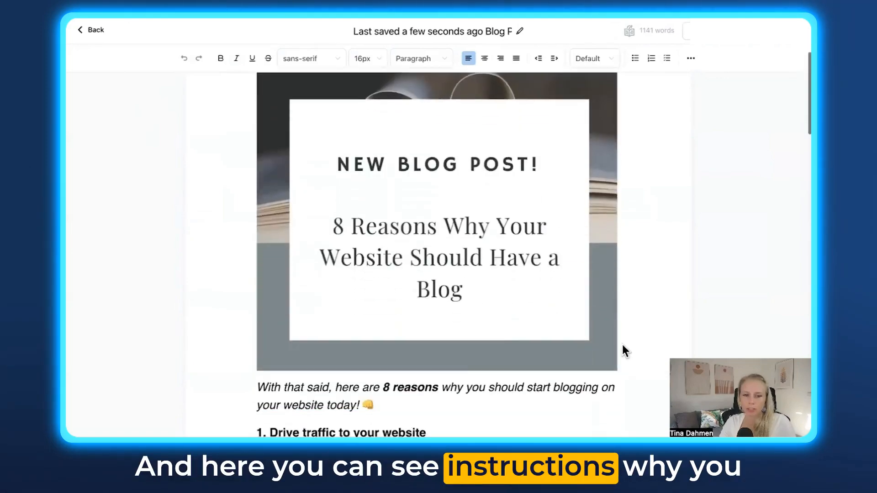
{"action": "scroll", "coordinate": [614, 346], "scroll_direction": "down", "scroll_amount": 6}
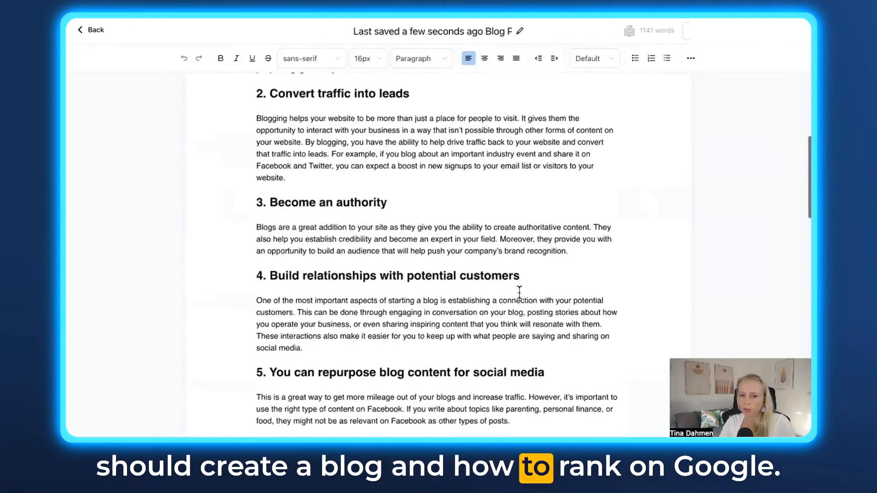
{"action": "key", "text": "ctrl+a"}
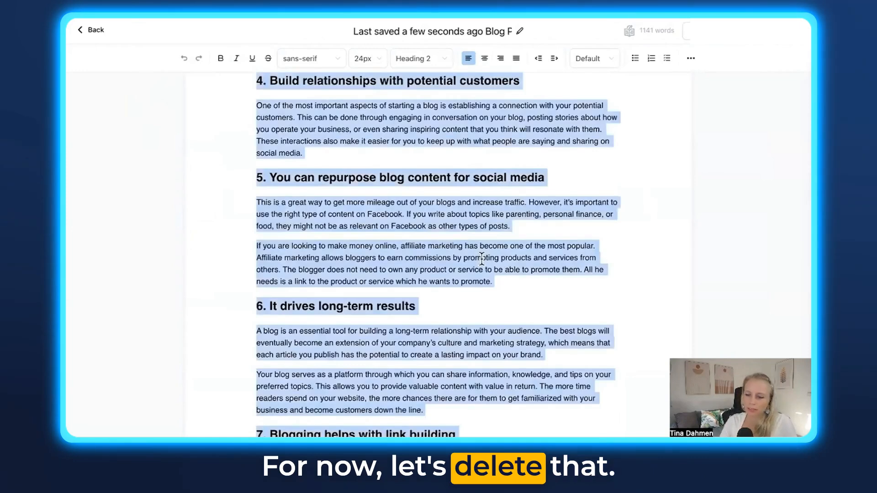
{"action": "key", "text": "BackSpace"}
{"action": "type", "text": "11 Insights I Wish I Had Known Before Starting My Business As I left my PR job with dreams of being my own boss, it felt like glitter was exploding from my eyes. But soon, the harsh reality set in."}
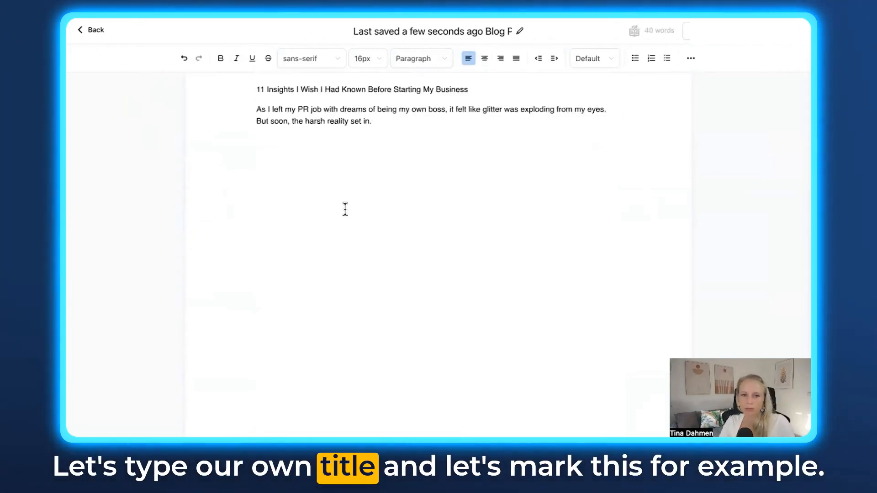
- Start generating AI content from the post's introductory paragraph, with Outline as the content type
{"action": "left_click_drag", "start_coordinate": [411, 136], "coordinate": [257, 109]}
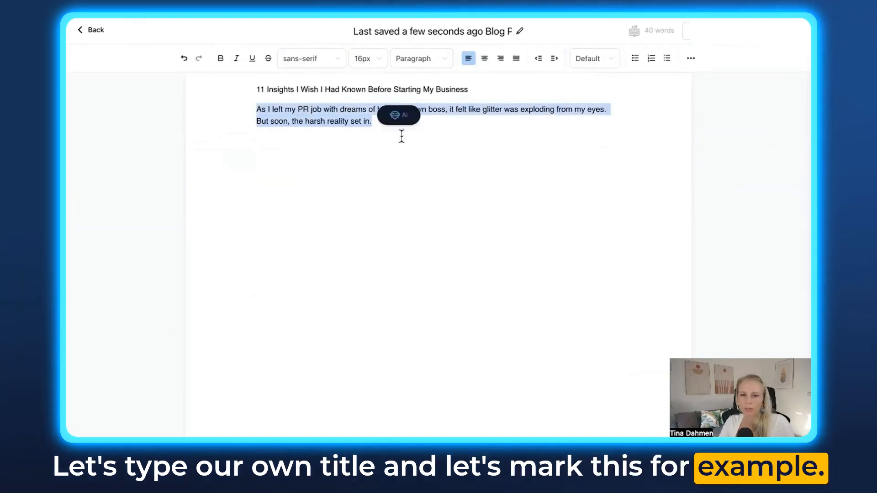
{"action": "left_click", "coordinate": [404, 117]}
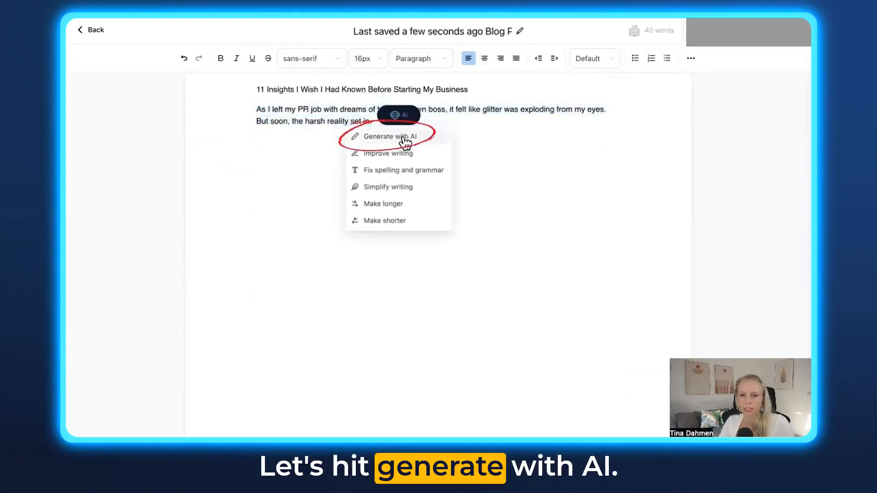
{"action": "left_click", "coordinate": [408, 137]}
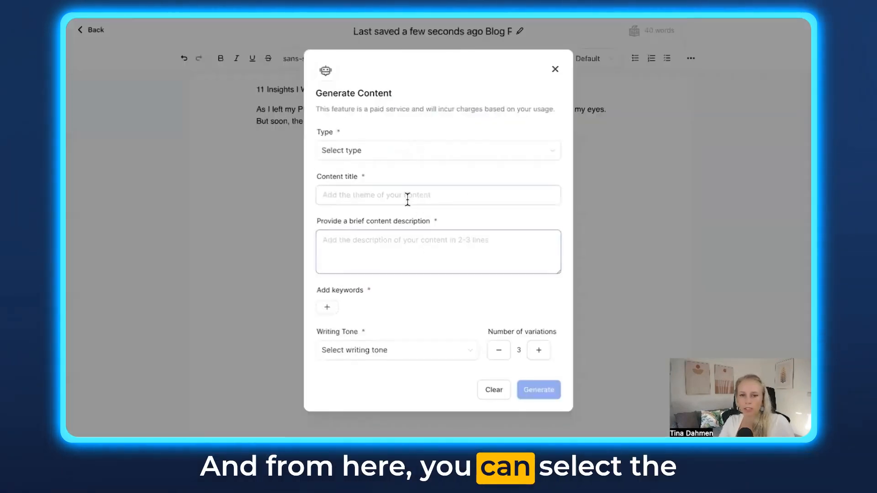
{"action": "left_click", "coordinate": [391, 152]}
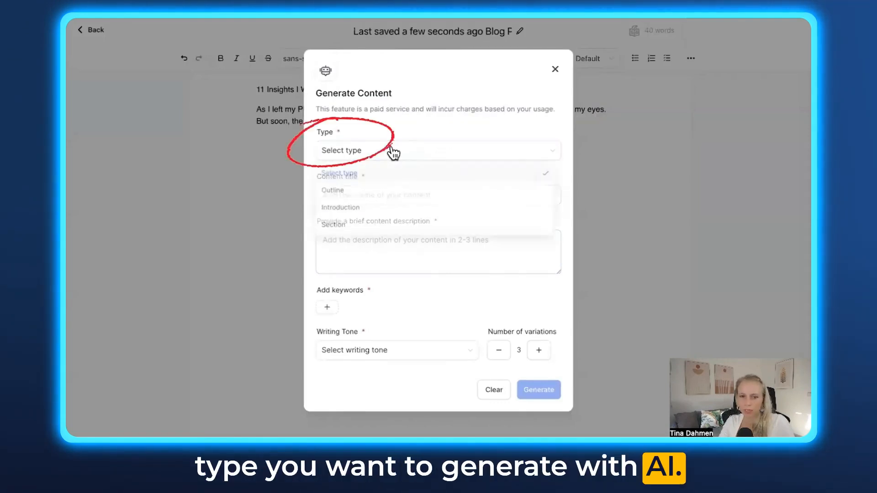
{"action": "left_click", "coordinate": [361, 192]}
- Enter "Eleven Insights I Wish I Had Known Before Starting My Business" as both the content title and the brief description
{"action": "left_click", "coordinate": [362, 194]}
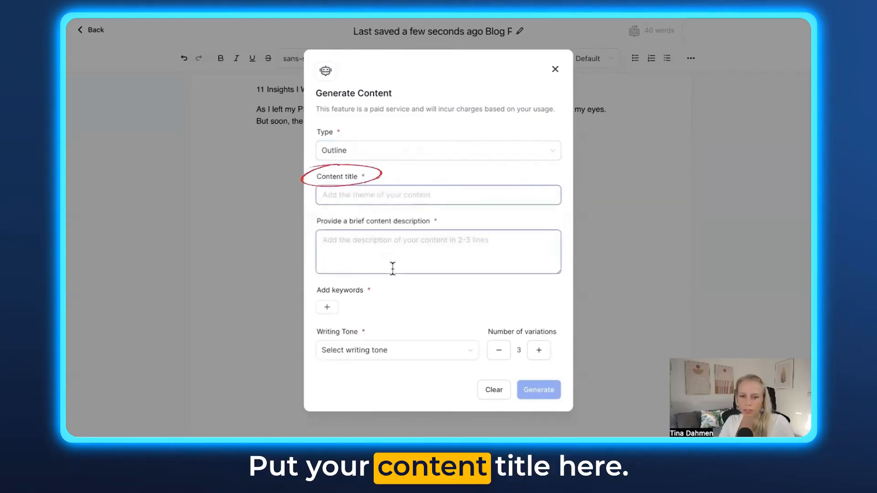
{"action": "type", "text": "11 Insights I Wish I Had Known Before Starting My Business"}
{"action": "left_click", "coordinate": [352, 242]}
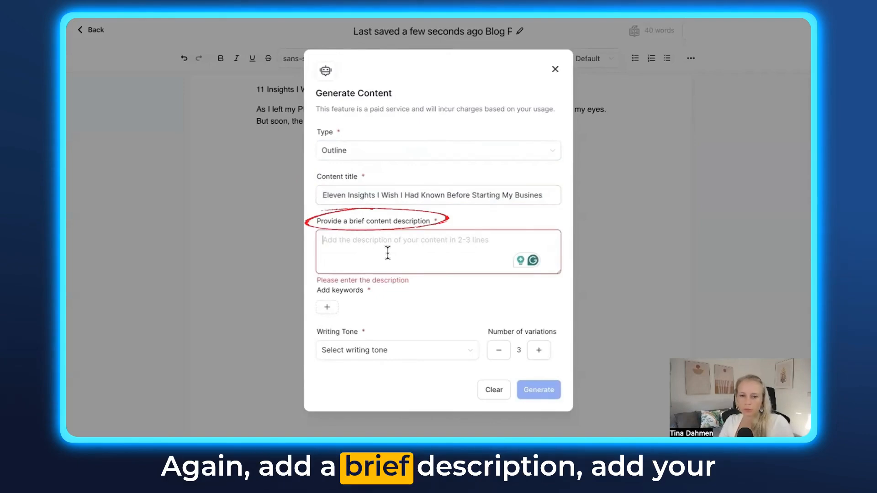
{"action": "type", "text": "Eleven Insights I Wish I Had Known Before Starting My Business"}
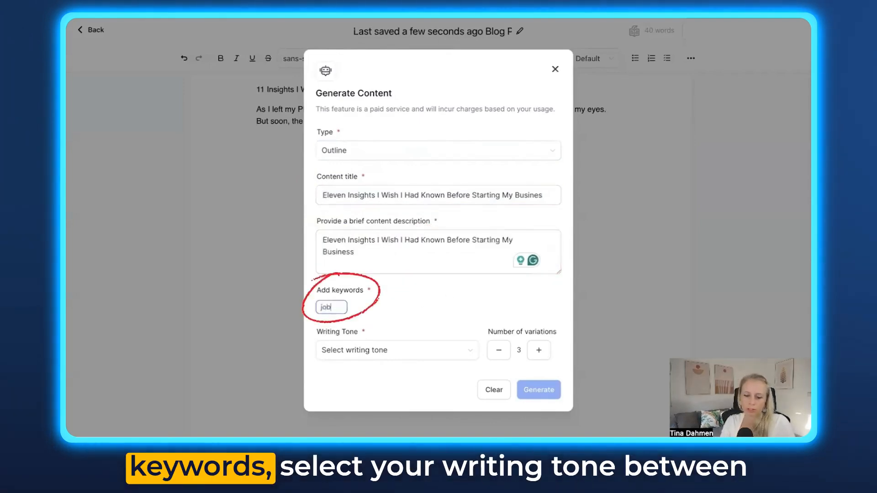
- Add the keywords job and freelance, set the writing tone to Excited, and generate three content variations
{"action": "left_click", "coordinate": [393, 351]}
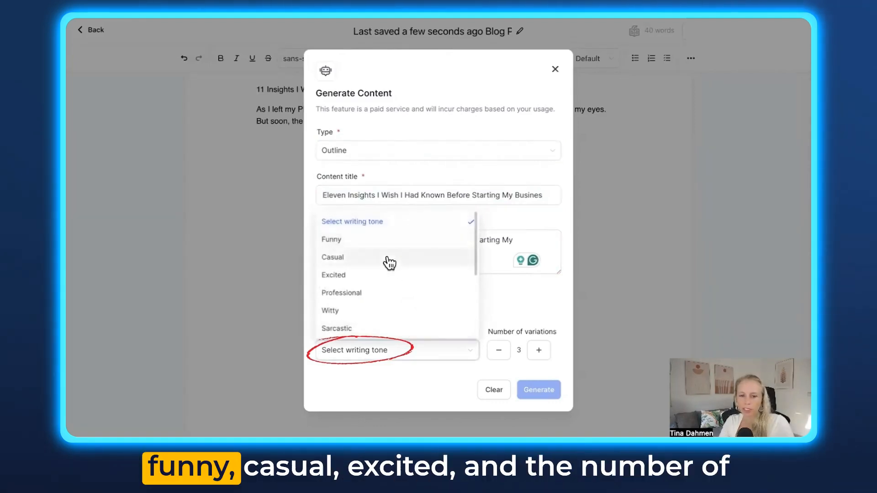
{"action": "left_click", "coordinate": [382, 279]}
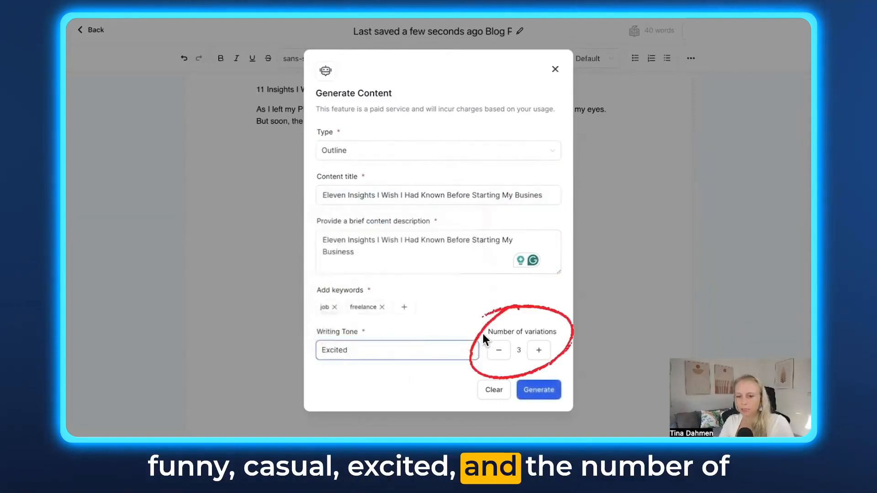
{"action": "left_click_drag", "start_coordinate": [485, 332], "coordinate": [560, 334]}
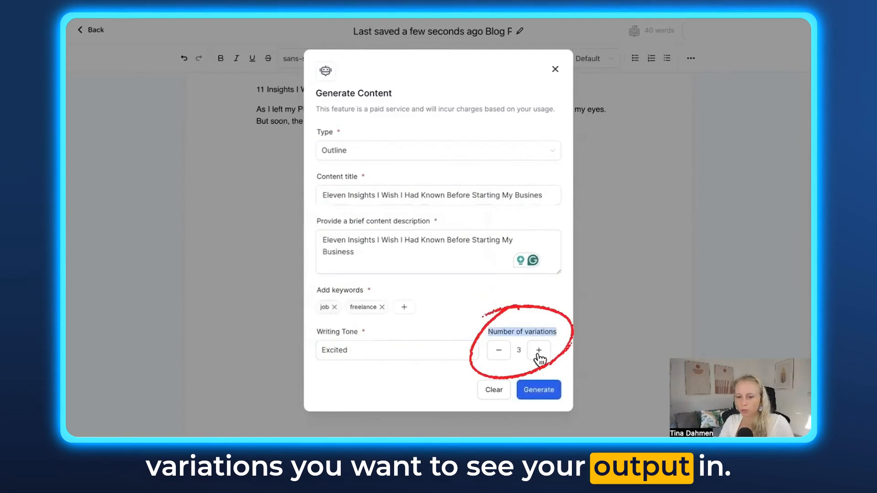
{"action": "double_click", "coordinate": [519, 350]}
{"action": "left_click", "coordinate": [546, 392]}
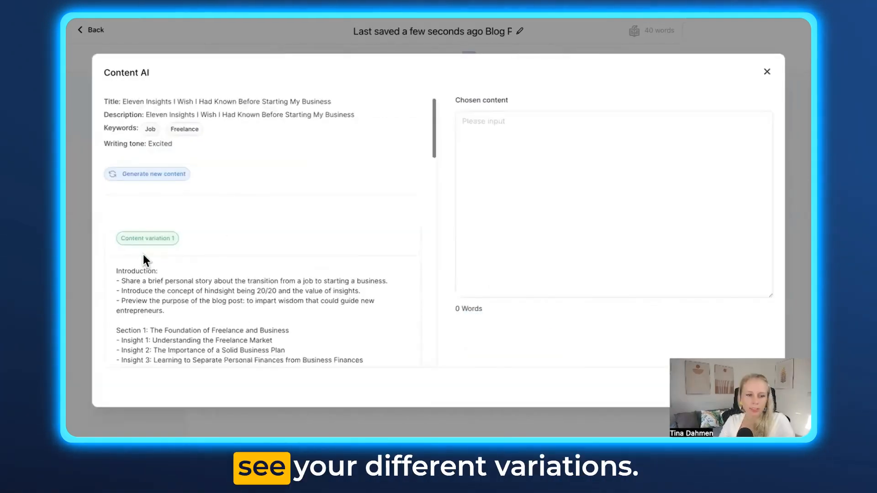
- Examine the three generated outline variations and compare their introductions and sections
{"action": "scroll", "coordinate": [143, 255], "scroll_direction": "down", "scroll_amount": 2}
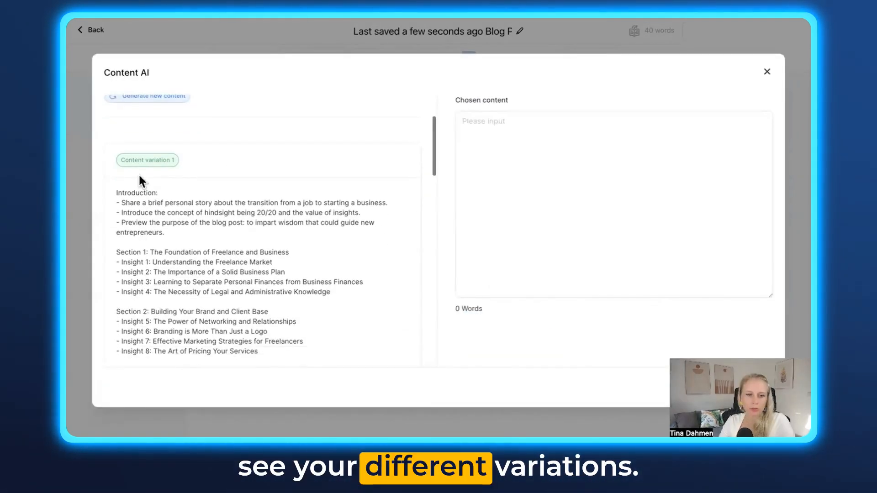
{"action": "left_click_drag", "start_coordinate": [120, 160], "coordinate": [176, 165]}
{"action": "scroll", "coordinate": [177, 168], "scroll_direction": "down", "scroll_amount": 1}
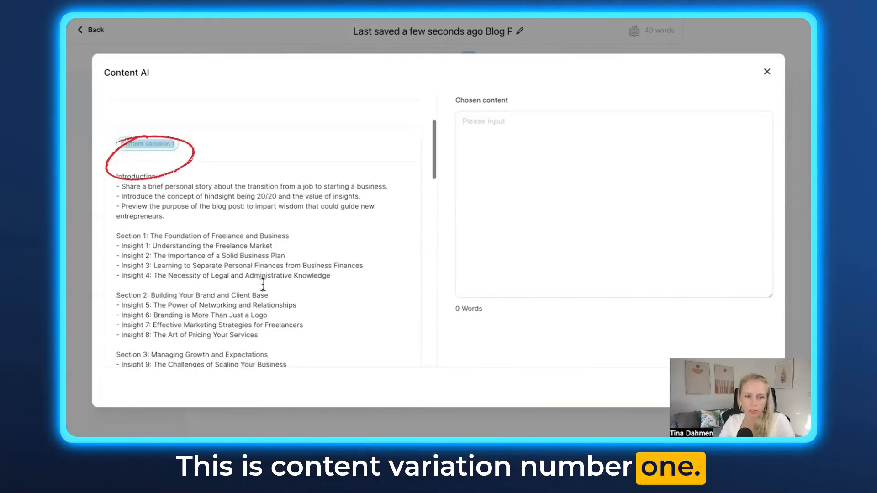
{"action": "left_click_drag", "start_coordinate": [116, 162], "coordinate": [270, 327]}
{"action": "scroll", "coordinate": [270, 327], "scroll_direction": "down", "scroll_amount": 7}
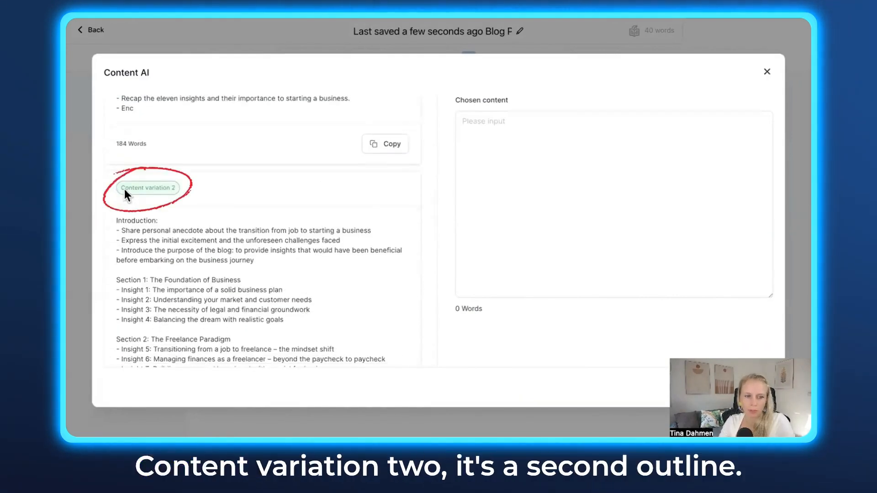
{"action": "left_click_drag", "start_coordinate": [120, 187], "coordinate": [177, 188]}
{"action": "scroll", "coordinate": [201, 261], "scroll_direction": "down", "scroll_amount": 3}
{"action": "left_click_drag", "start_coordinate": [104, 133], "coordinate": [190, 271]}
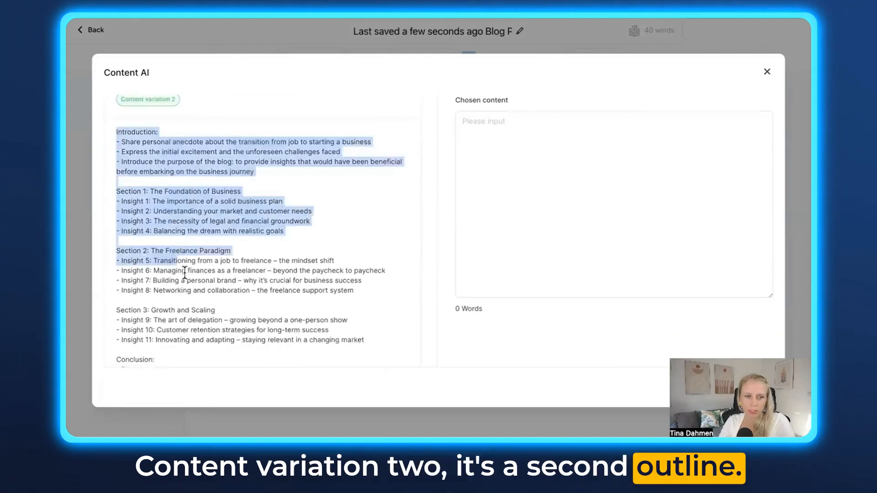
{"action": "scroll", "coordinate": [190, 281], "scroll_direction": "down", "scroll_amount": 8}
{"action": "left_click_drag", "start_coordinate": [119, 214], "coordinate": [173, 216]}
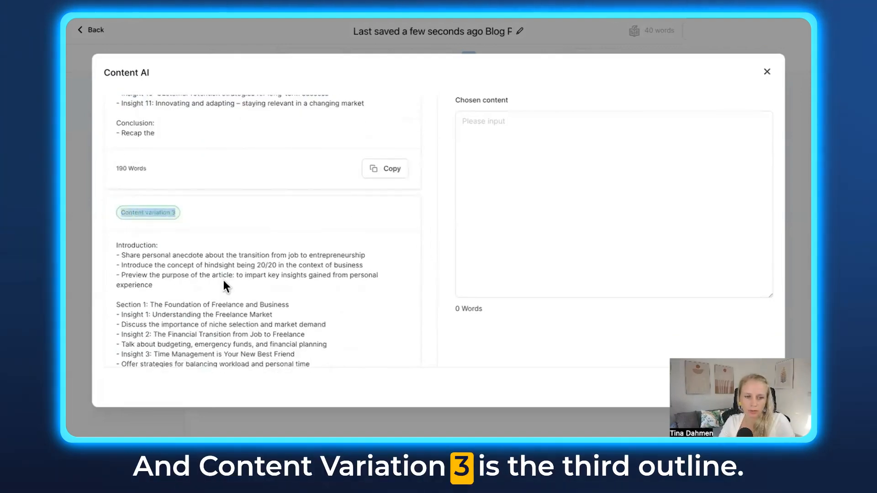
- Examine the remaining outline in the third variation and review the first variation's introduction, three sections and conclusion
{"action": "scroll", "coordinate": [224, 280], "scroll_direction": "down", "scroll_amount": 3}
{"action": "left_click_drag", "start_coordinate": [116, 127], "coordinate": [315, 351]}
{"action": "scroll", "coordinate": [316, 308], "scroll_direction": "up", "scroll_amount": 2}
{"action": "scroll", "coordinate": [274, 283], "scroll_direction": "up", "scroll_amount": 15}
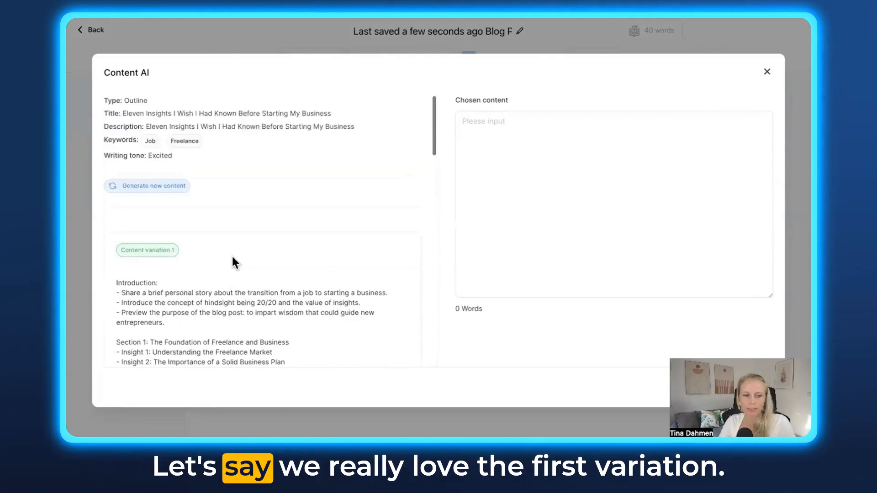
{"action": "scroll", "coordinate": [232, 260], "scroll_direction": "down", "scroll_amount": 5}
{"action": "scroll", "coordinate": [183, 174], "scroll_direction": "up", "scroll_amount": 5}
{"action": "left_click_drag", "start_coordinate": [122, 166], "coordinate": [176, 166]}
{"action": "left_click_drag", "start_coordinate": [115, 199], "coordinate": [158, 199]}
{"action": "left_click_drag", "start_coordinate": [116, 249], "coordinate": [166, 256]}
{"action": "scroll", "coordinate": [172, 256], "scroll_direction": "down", "scroll_amount": 3}
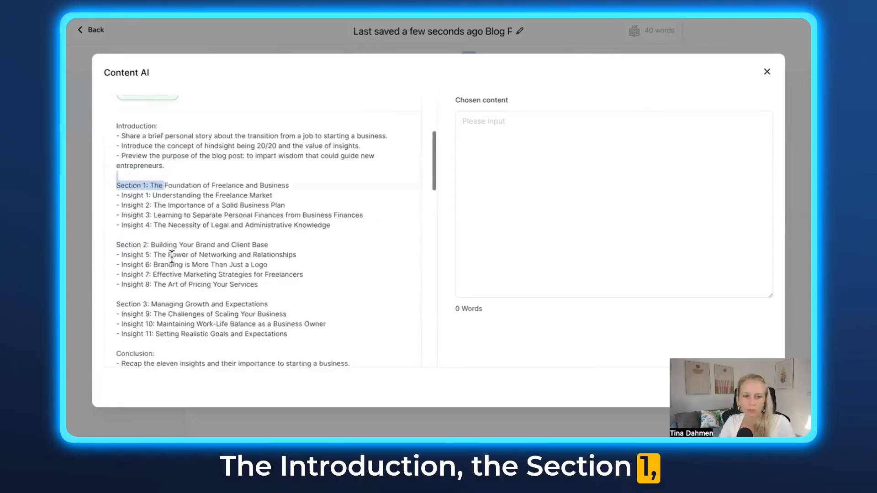
{"action": "left_click_drag", "start_coordinate": [121, 176], "coordinate": [155, 177]}
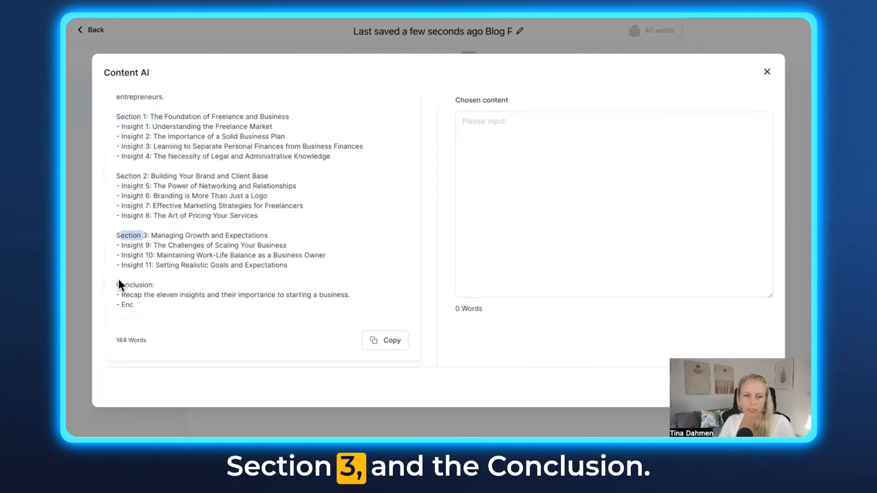
{"action": "left_click_drag", "start_coordinate": [117, 284], "coordinate": [159, 285]}
- Choose the first outline variation as the content and insert it into the blog post
{"action": "left_click", "coordinate": [385, 340]}
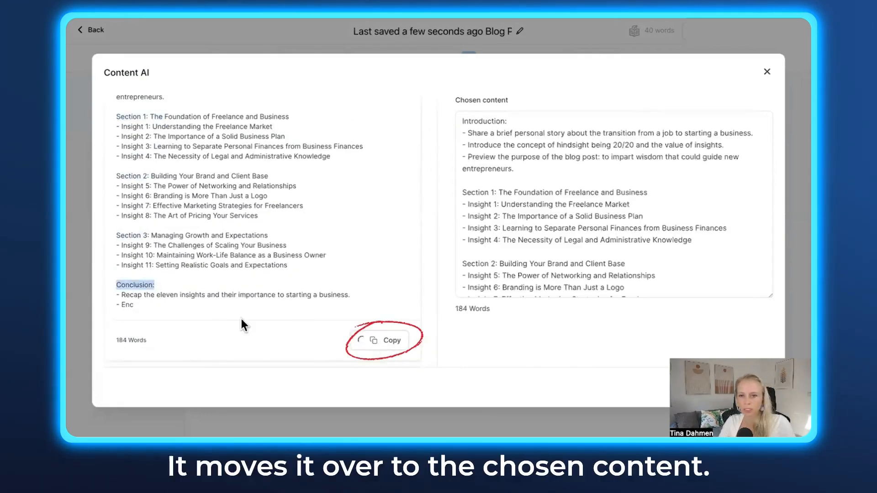
{"action": "left_click", "coordinate": [607, 178]}
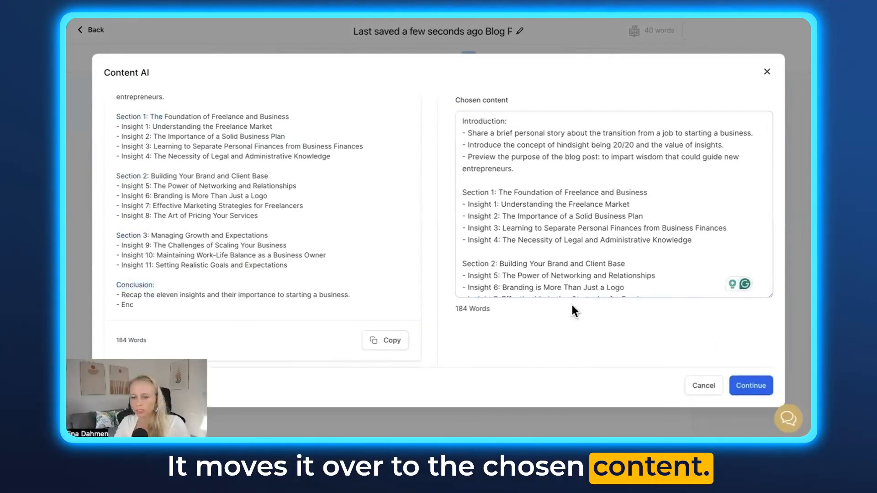
{"action": "left_click", "coordinate": [744, 386]}
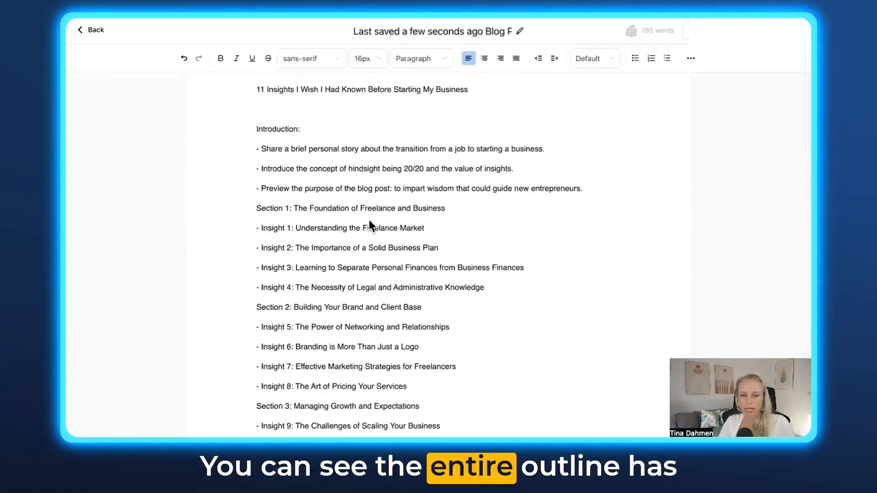
{"action": "scroll", "coordinate": [369, 274], "scroll_direction": "down", "scroll_amount": 3}
{"action": "scroll", "coordinate": [383, 274], "scroll_direction": "up", "scroll_amount": 3}
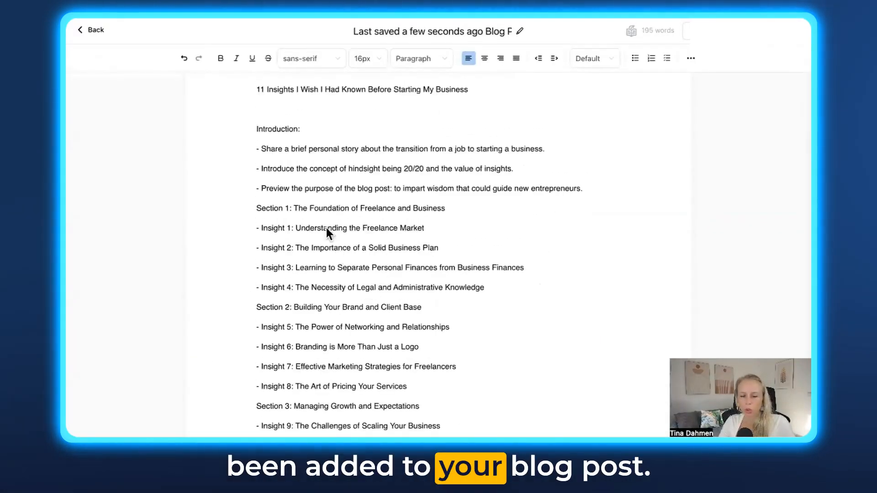
- Add a blank line below the introduction bullets, and start generating AI content from the introduction block with Introduction as the content type
{"action": "left_click", "coordinate": [585, 189]}
{"action": "key", "text": "Return"}
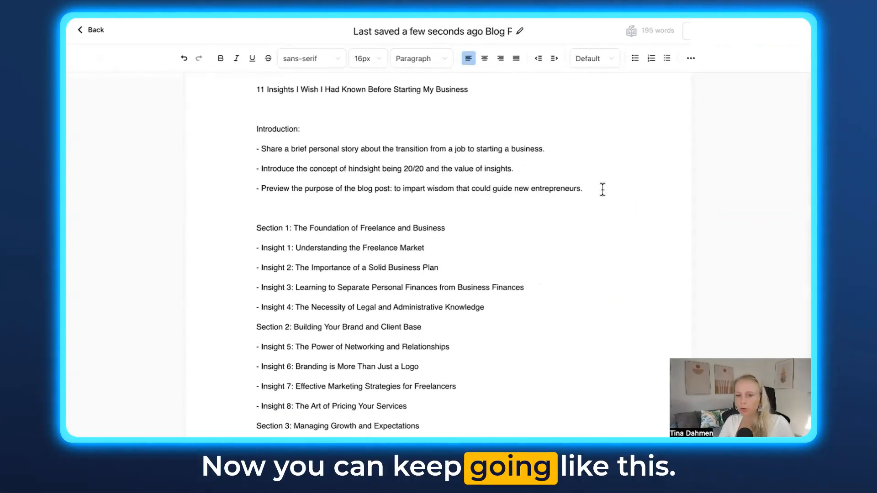
{"action": "left_click_drag", "start_coordinate": [601, 190], "coordinate": [240, 122]}
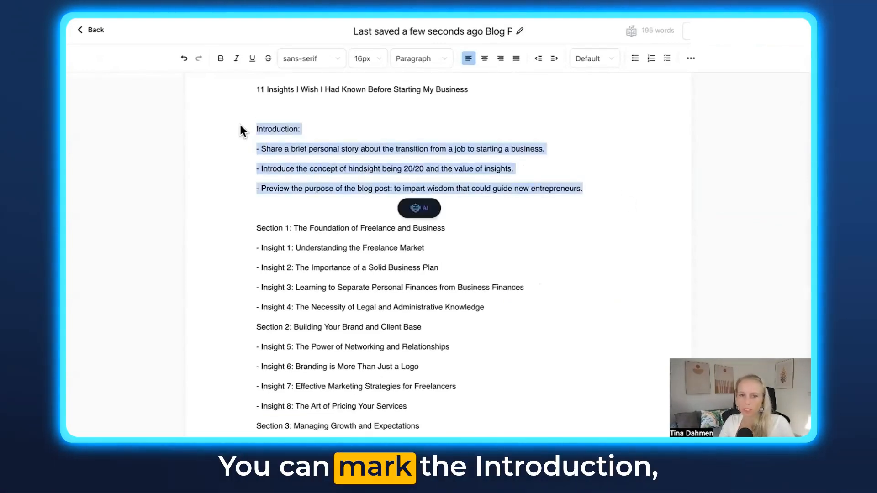
{"action": "left_click", "coordinate": [428, 211]}
{"action": "left_click", "coordinate": [371, 104]}
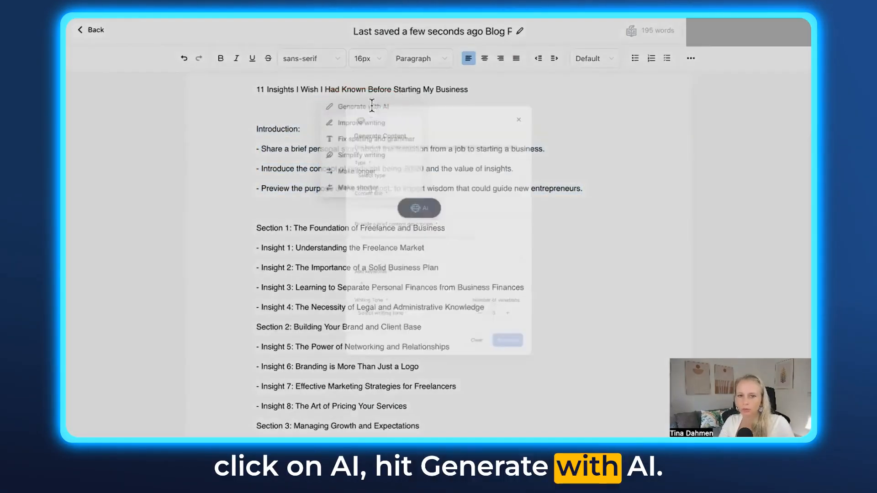
{"action": "left_click", "coordinate": [352, 150]}
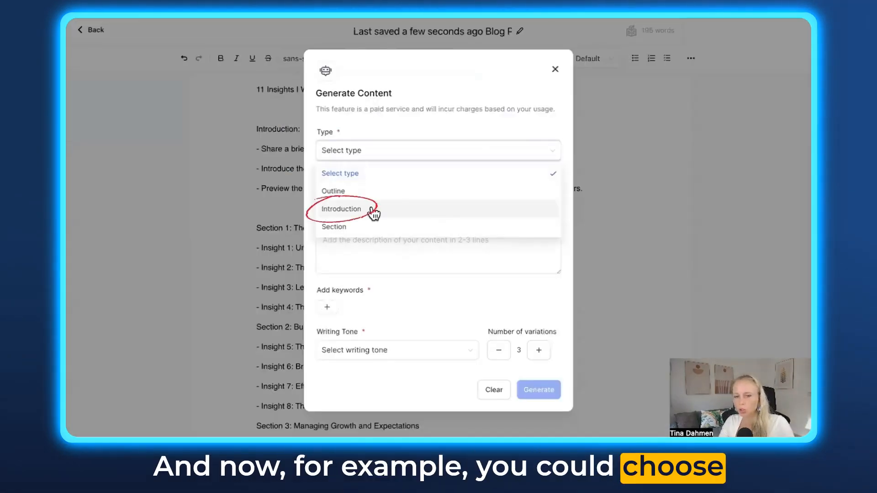
{"action": "left_click", "coordinate": [369, 211]}
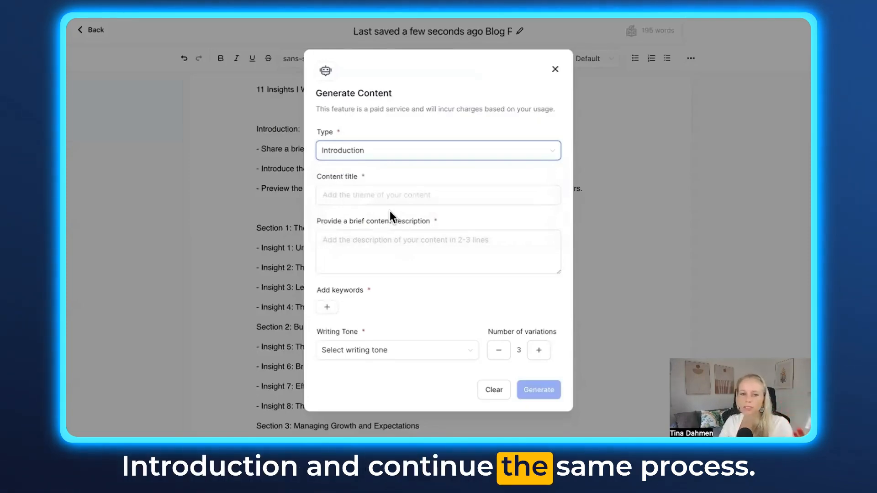
{"action": "left_click", "coordinate": [358, 195]}
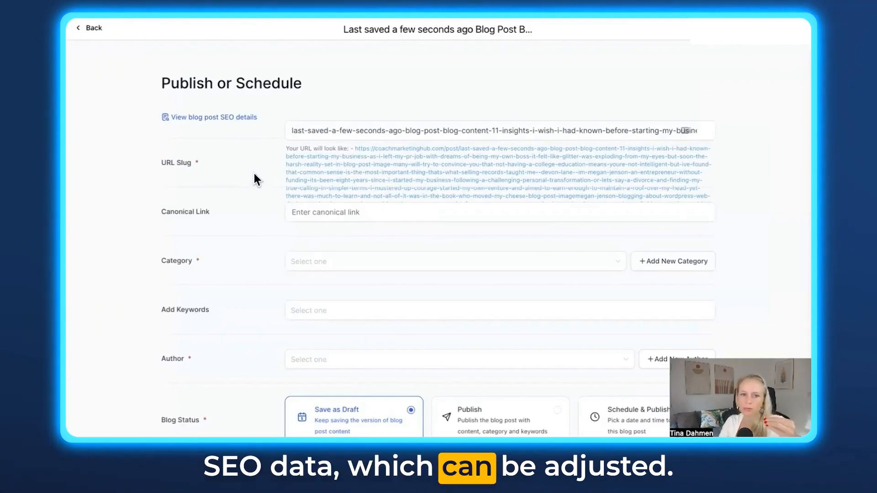
- Replace the post's URL slug with balidogsinbali and check the URL preview
{"action": "left_click_drag", "start_coordinate": [162, 163], "coordinate": [191, 163]}
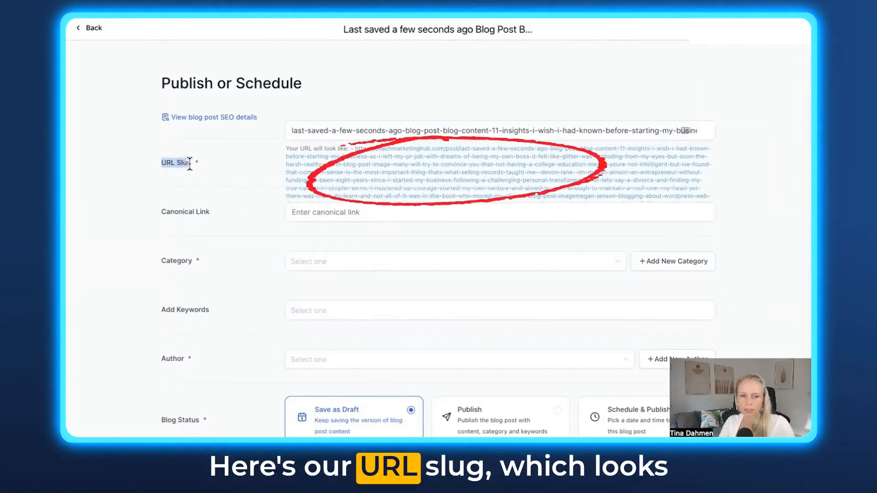
{"action": "scroll", "coordinate": [525, 189], "scroll_direction": "down", "scroll_amount": 1}
{"action": "scroll", "coordinate": [522, 193], "scroll_direction": "up", "scroll_amount": 1}
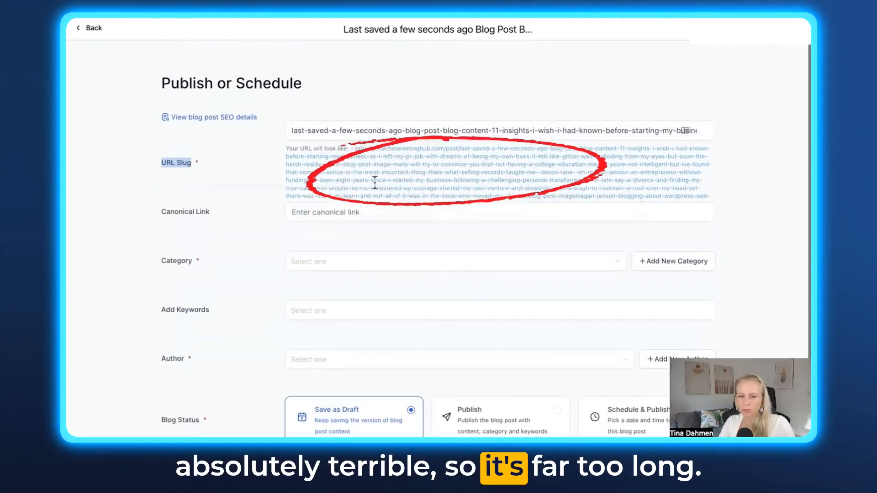
{"action": "left_click", "coordinate": [376, 131]}
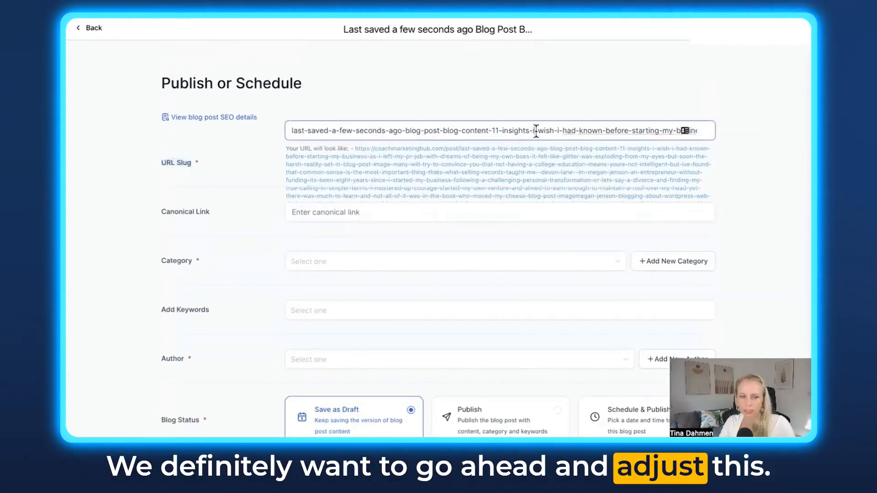
{"action": "left_click", "coordinate": [420, 131]}
{"action": "key", "text": "ctrl+a"}
{"action": "key", "text": "BackSpace"}
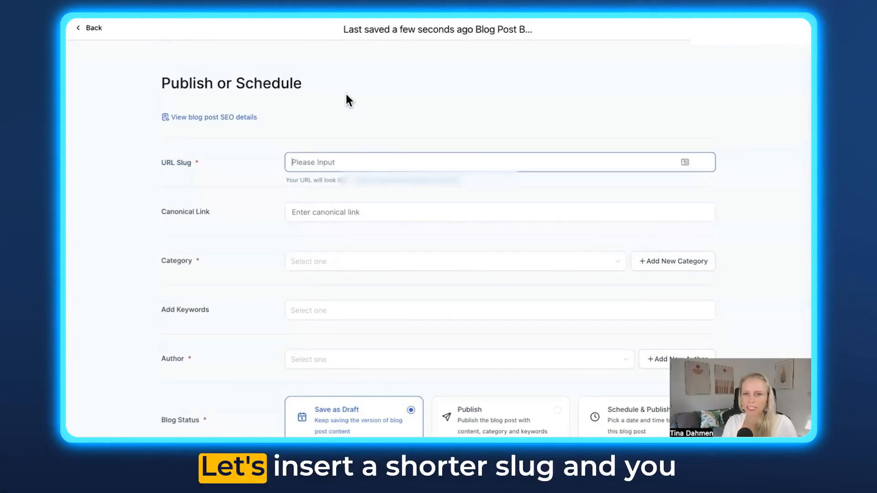
{"action": "type", "text": "balidogsinbali"}
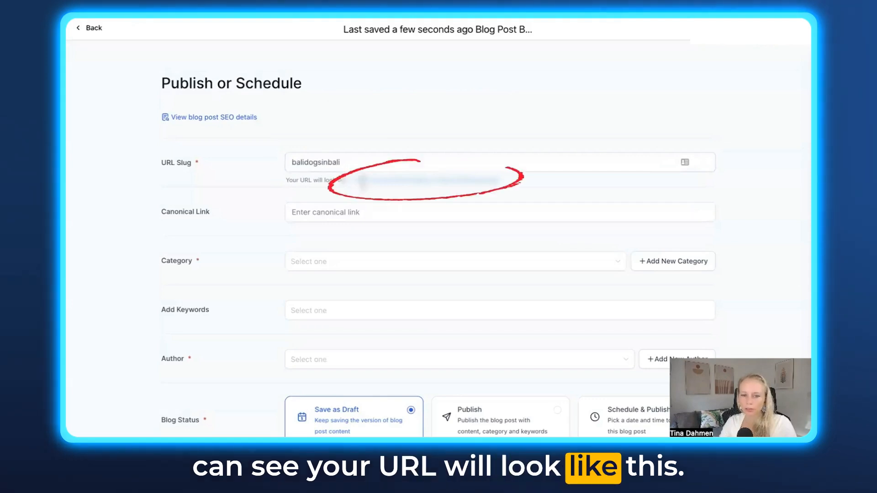
{"action": "left_click_drag", "start_coordinate": [357, 181], "coordinate": [388, 181]}
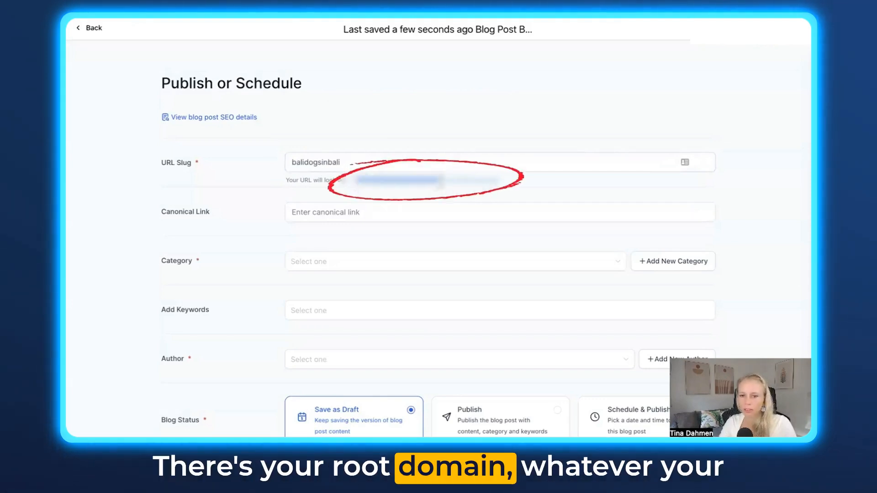
{"action": "left_click_drag", "start_coordinate": [441, 181], "coordinate": [444, 180]}
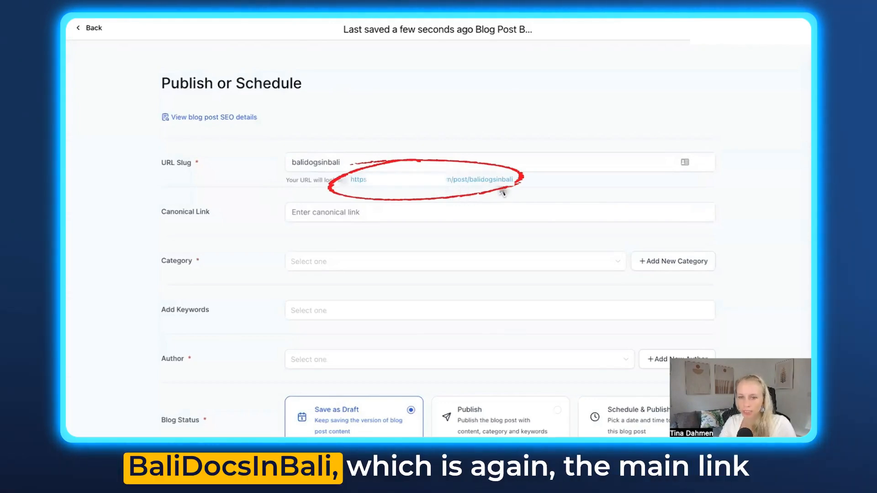
{"action": "scroll", "coordinate": [283, 178], "scroll_direction": "down", "scroll_amount": 1}
{"action": "left_click", "coordinate": [285, 176]}
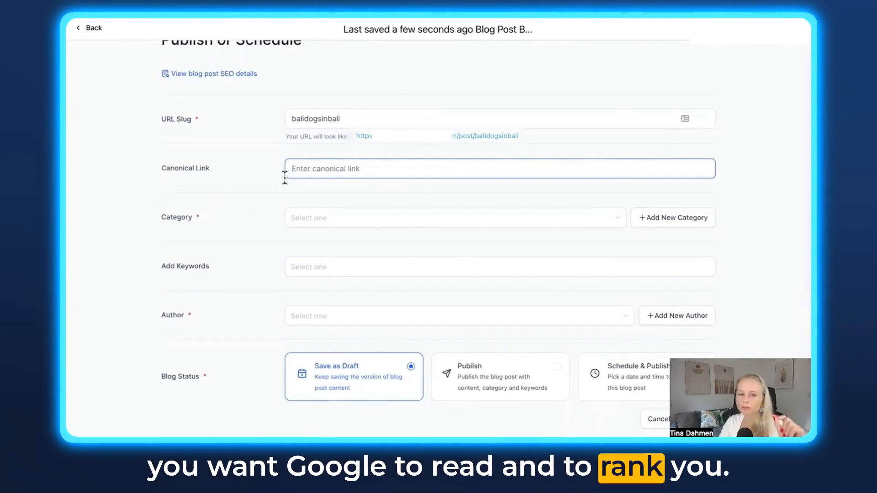
- Start a new category with the URL slug dogs, review its label, image, alt text and description fields, and discard it
{"action": "scroll", "coordinate": [159, 204], "scroll_direction": "down", "scroll_amount": 1}
{"action": "left_click_drag", "start_coordinate": [158, 203], "coordinate": [190, 207]}
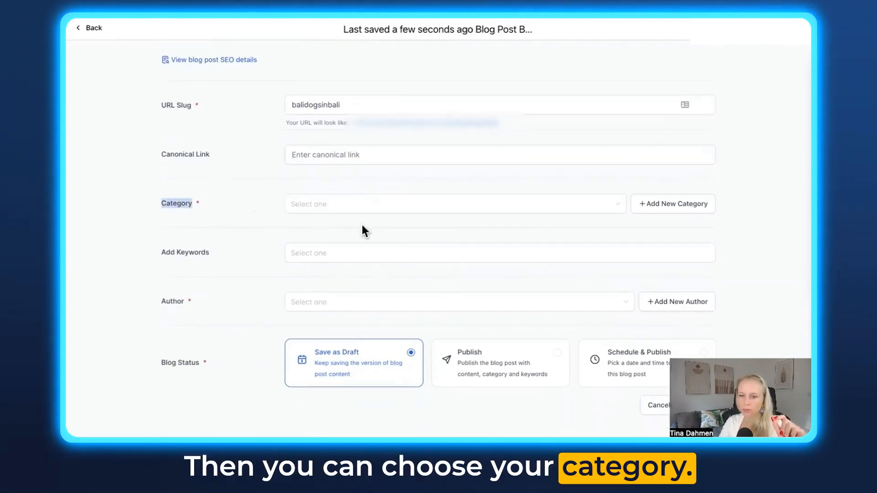
{"action": "left_click", "coordinate": [673, 207]}
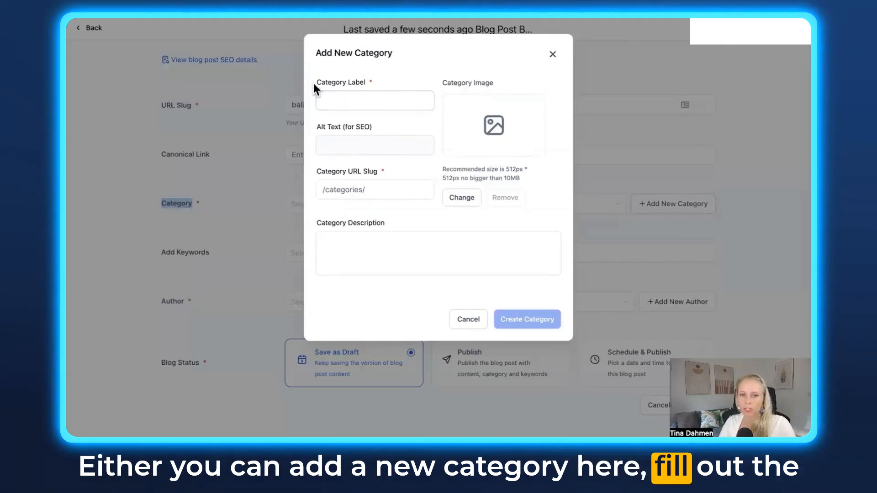
{"action": "left_click_drag", "start_coordinate": [314, 83], "coordinate": [467, 84]}
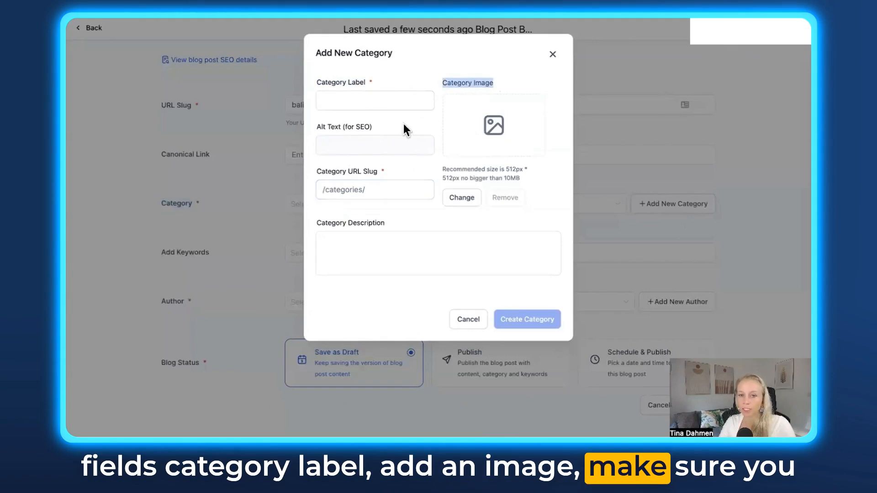
{"action": "left_click_drag", "start_coordinate": [404, 125], "coordinate": [318, 128]}
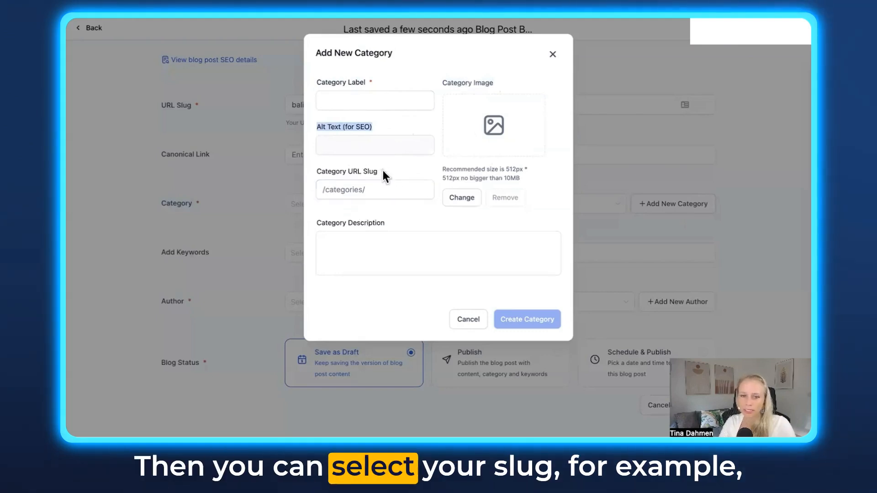
{"action": "left_click_drag", "start_coordinate": [383, 170], "coordinate": [332, 172]}
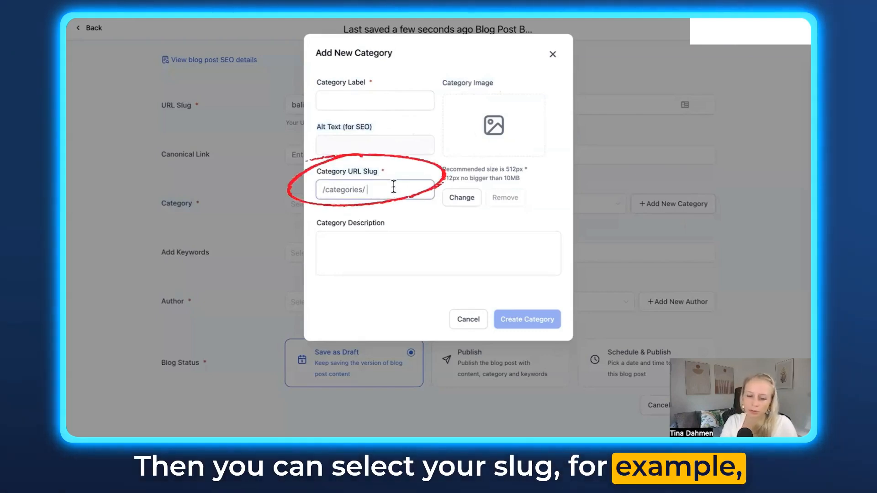
{"action": "type", "text": "dogs"}
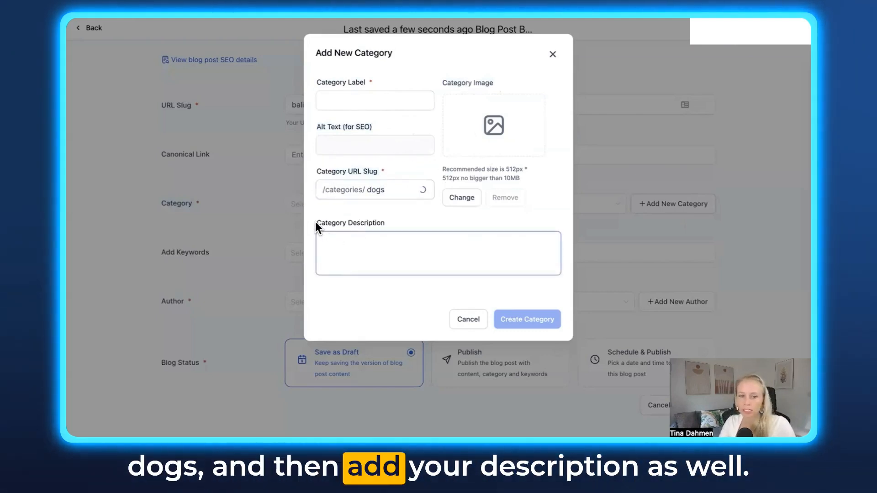
{"action": "left_click_drag", "start_coordinate": [315, 221], "coordinate": [446, 307]}
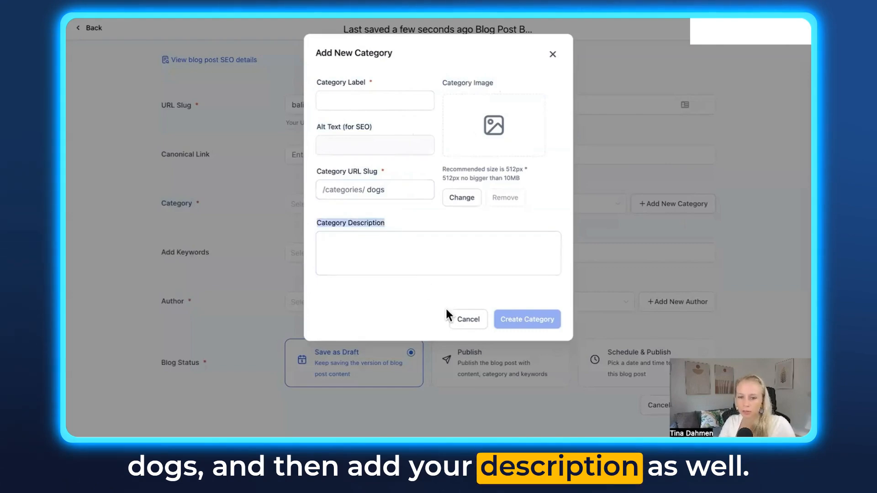
{"action": "left_click", "coordinate": [475, 325]}
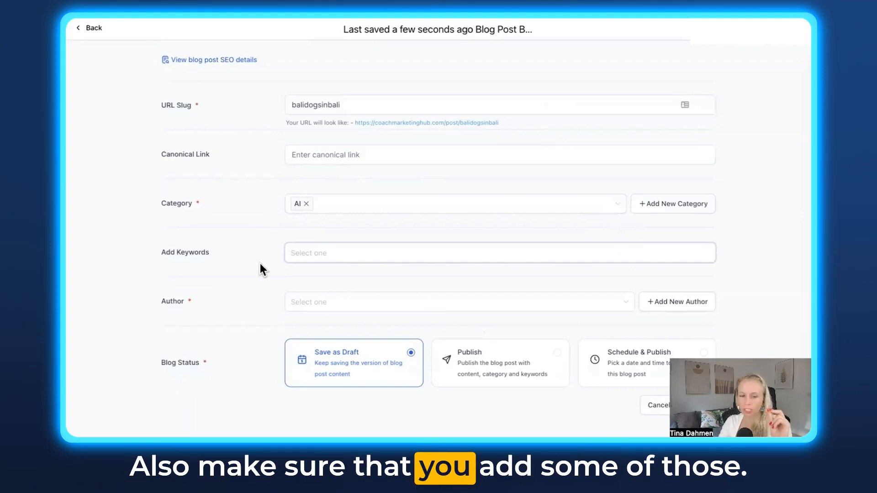
- Assign the existing author to the blog post
{"action": "left_click", "coordinate": [336, 304]}
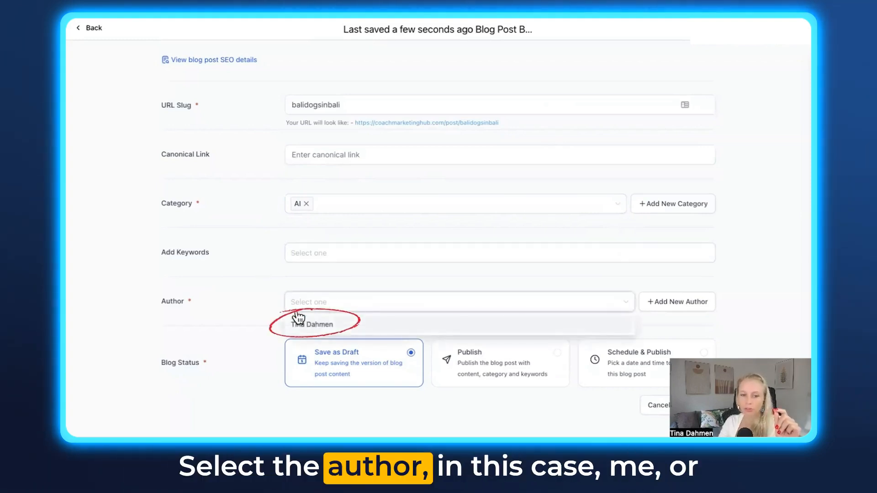
{"action": "left_click", "coordinate": [327, 326]}
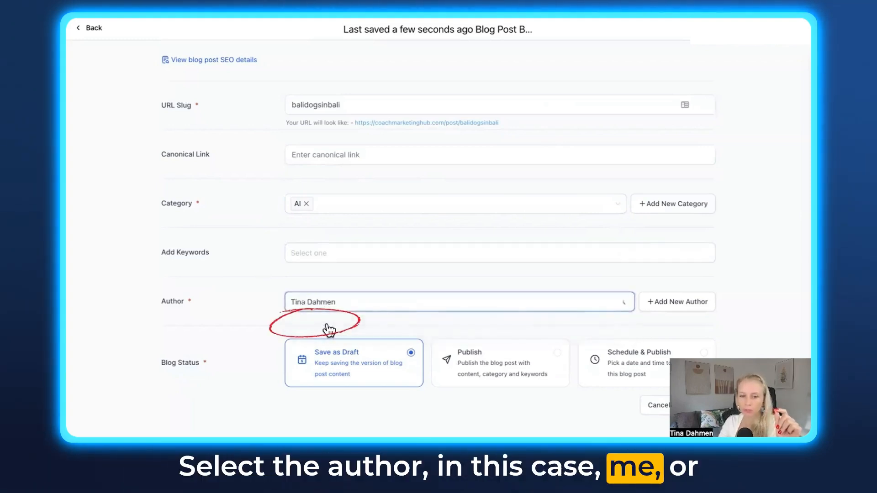
- Review the name, photo, image alt text, description and social link fields for adding a new author, and close the form unsaved
{"action": "left_click", "coordinate": [678, 310]}
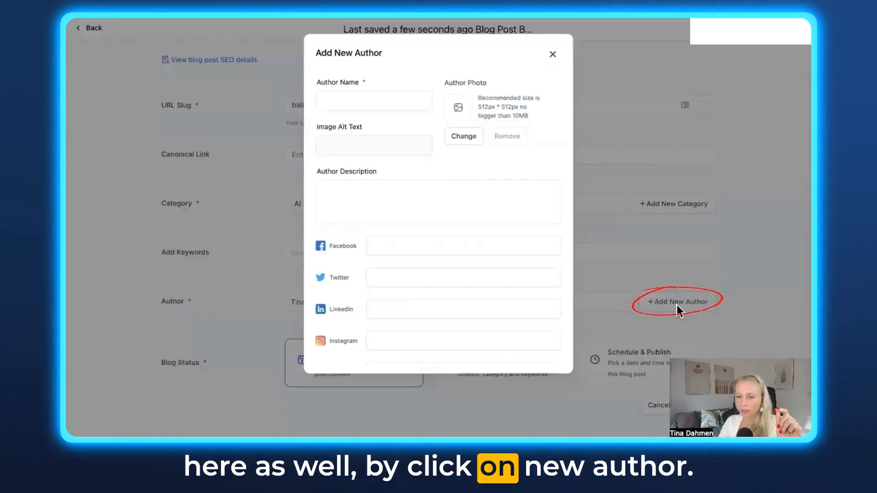
{"action": "left_click", "coordinate": [334, 104]}
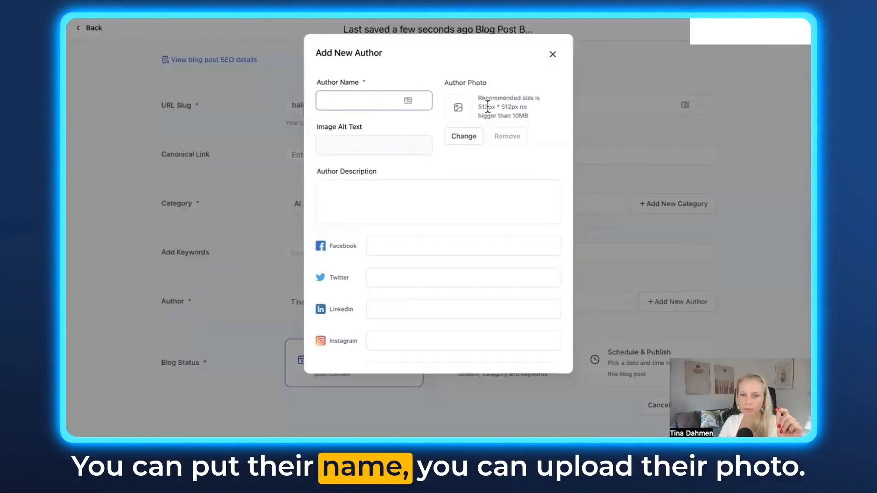
{"action": "left_click_drag", "start_coordinate": [445, 83], "coordinate": [493, 92]}
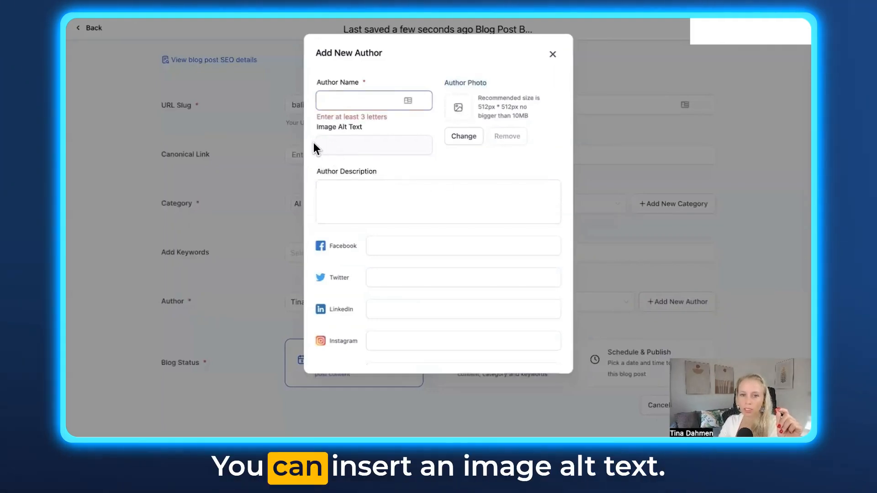
{"action": "left_click_drag", "start_coordinate": [313, 143], "coordinate": [336, 130]}
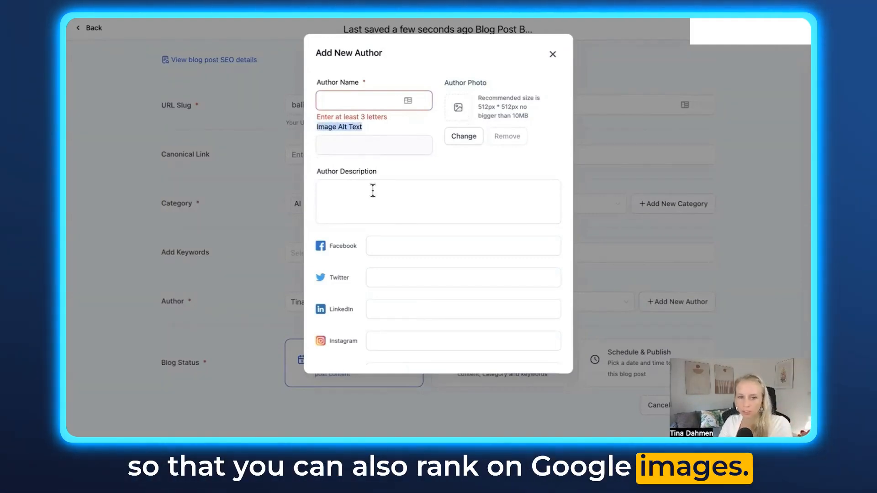
{"action": "left_click_drag", "start_coordinate": [315, 172], "coordinate": [375, 172]}
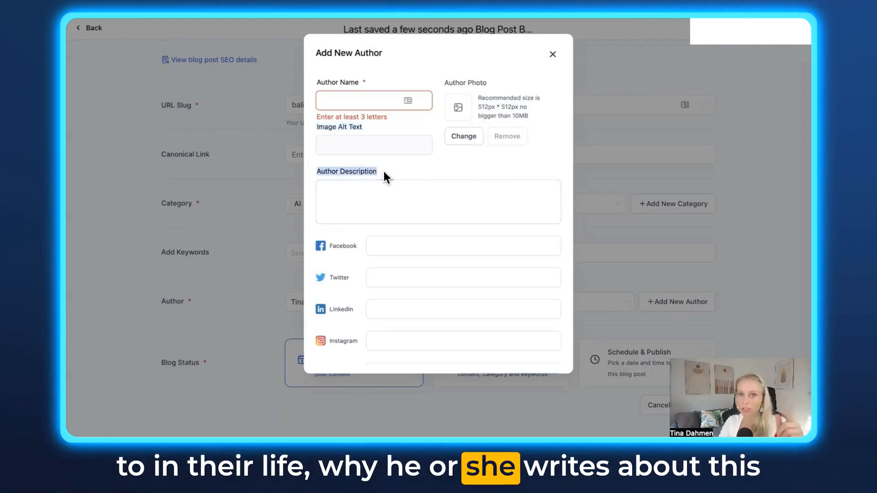
{"action": "left_click", "coordinate": [382, 171]}
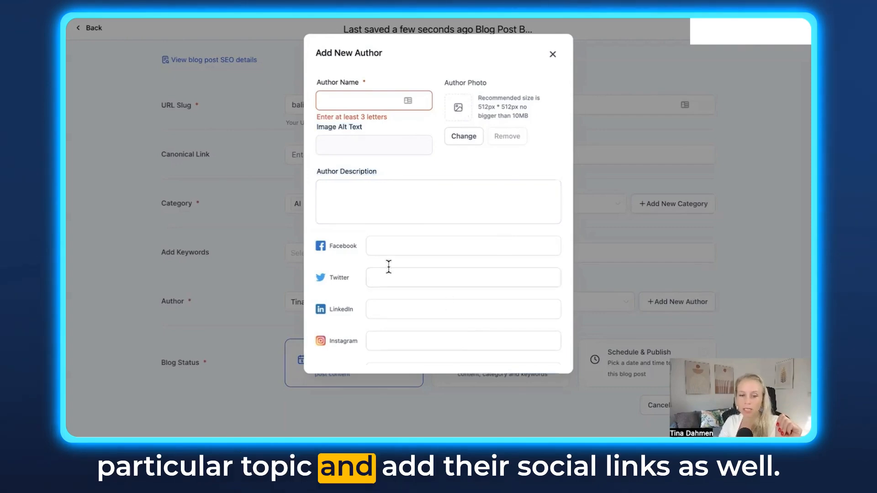
{"action": "scroll", "coordinate": [358, 315], "scroll_direction": "down", "scroll_amount": 1}
{"action": "left_click", "coordinate": [552, 54]}
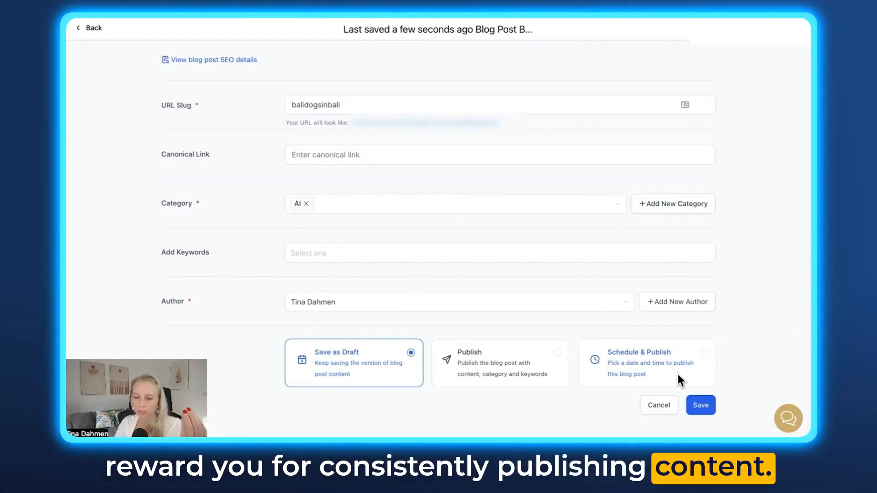
- Save the blog post's publishing details with the status Save as Draft
{"action": "scroll", "coordinate": [576, 327], "scroll_direction": "up", "scroll_amount": 1}
{"action": "scroll", "coordinate": [680, 378], "scroll_direction": "down", "scroll_amount": 1}
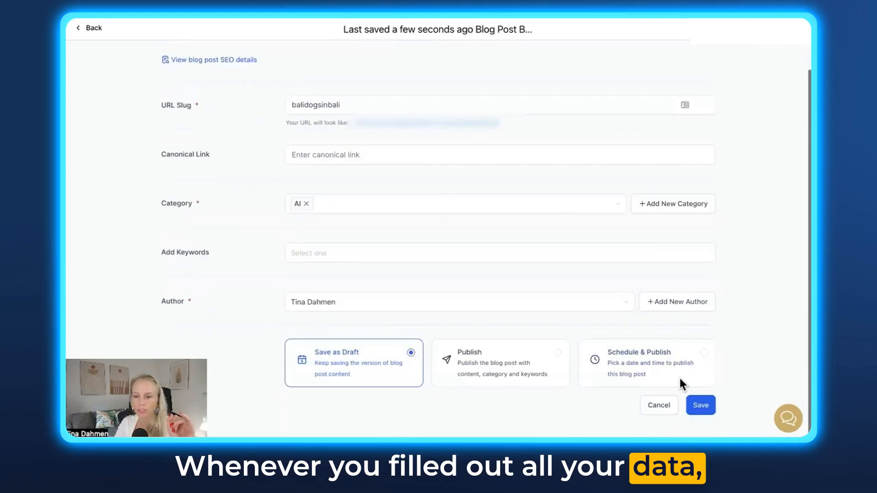
{"action": "left_click", "coordinate": [701, 405]}
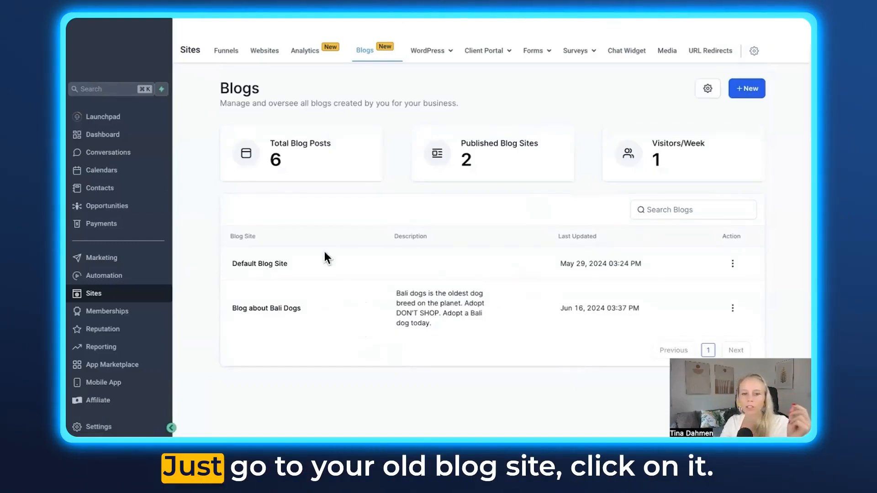
- Select all posts in the Default Blog Site and choose Blog about Bali Dogs as the site to move them to
{"action": "left_click", "coordinate": [254, 264]}
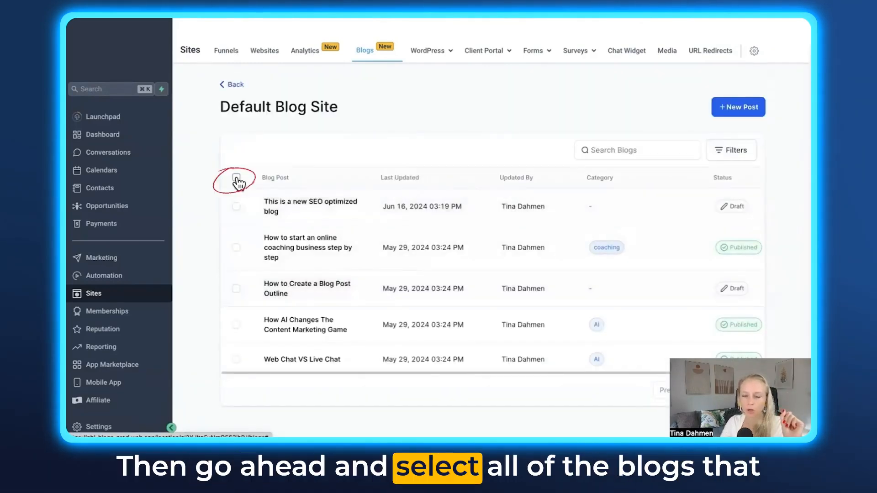
{"action": "left_click", "coordinate": [236, 178]}
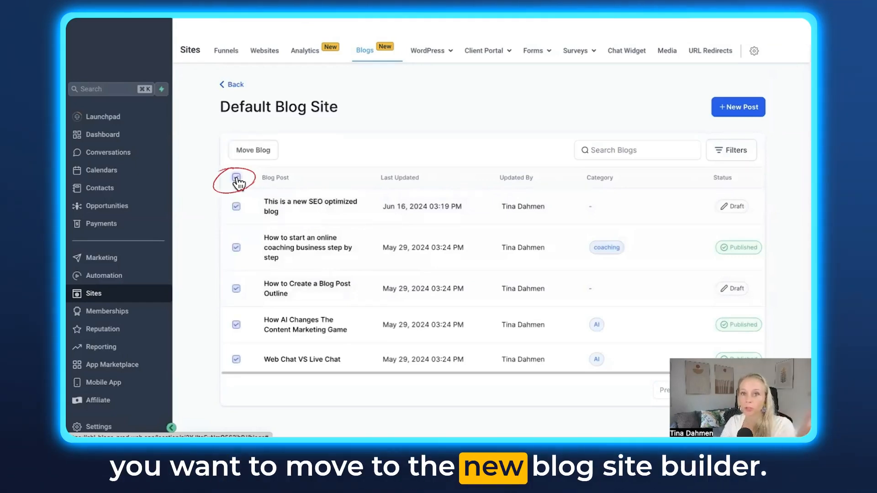
{"action": "left_click", "coordinate": [249, 149]}
{"action": "left_click", "coordinate": [591, 157]}
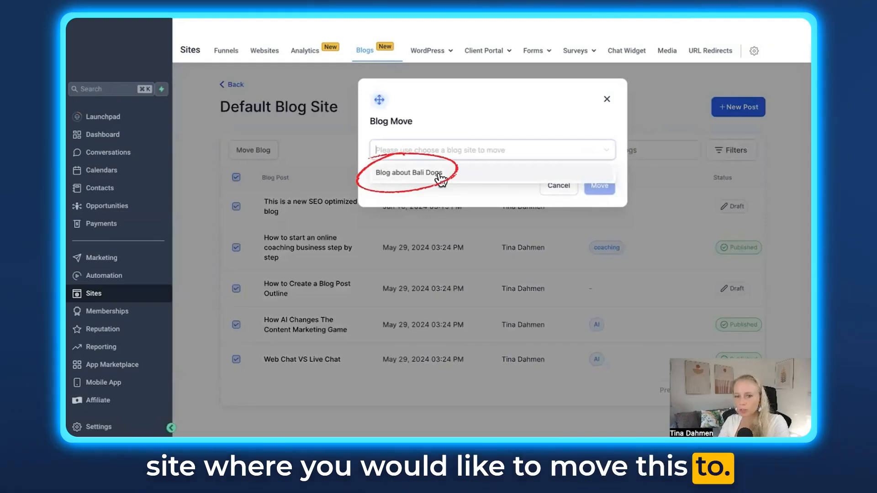
{"action": "left_click", "coordinate": [413, 179]}
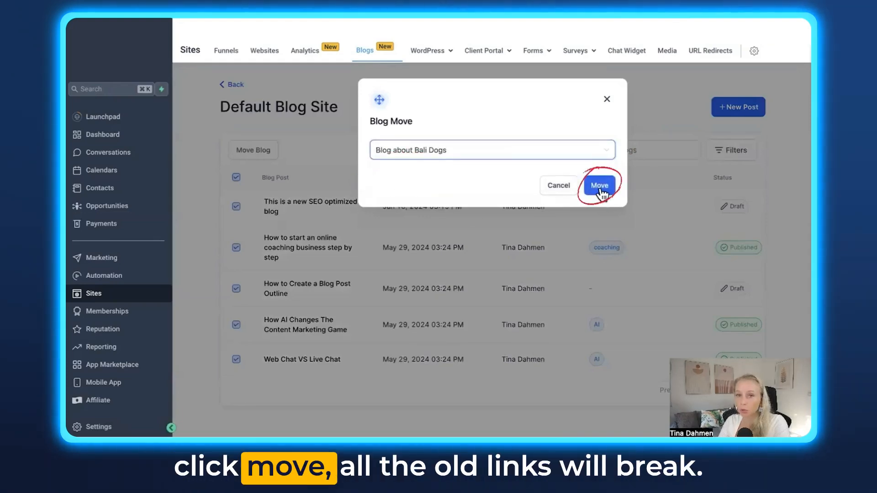